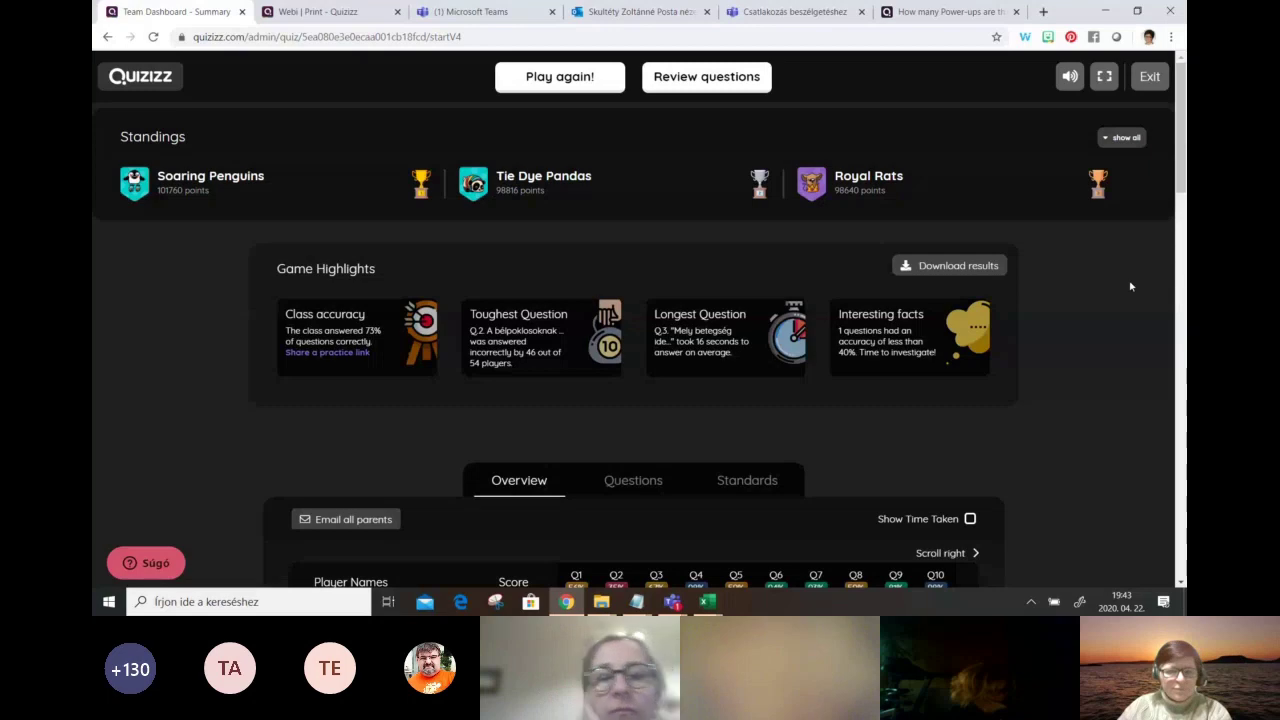
Exit the finished team game's summary and open the 10-question Webi quiz from the own quizzes
scroll(434, 360, up, 2)
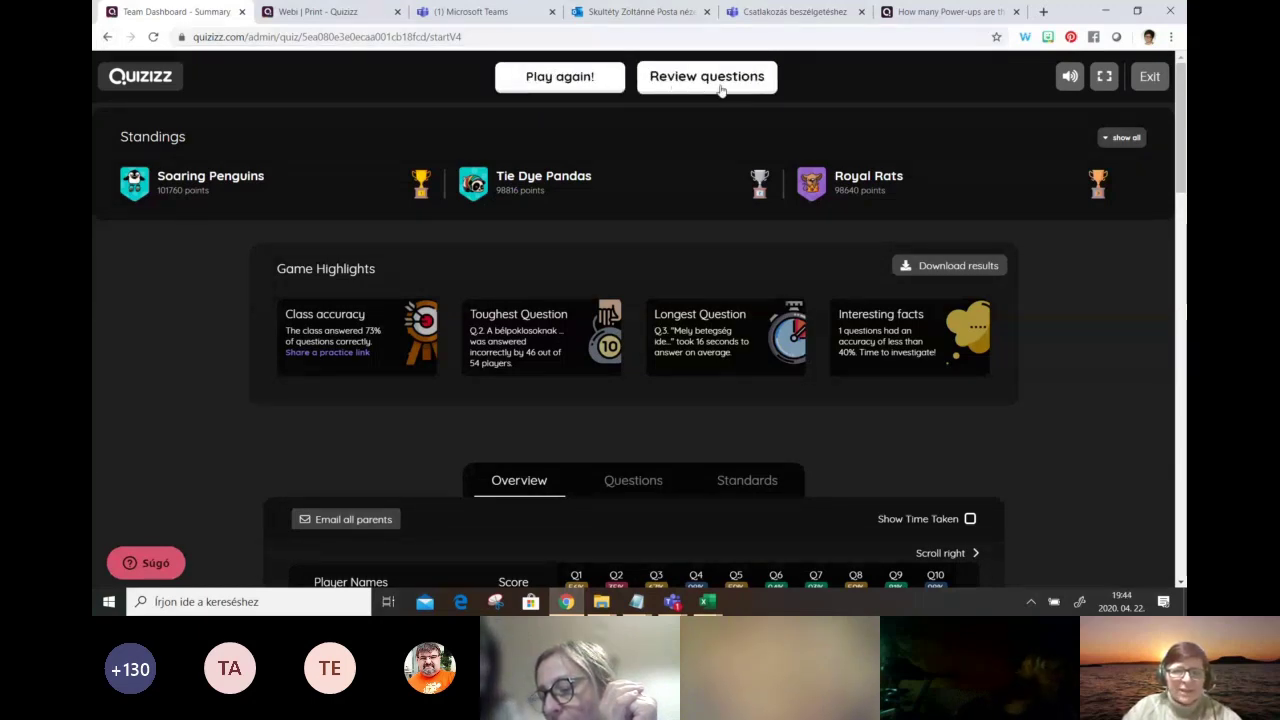
click(1150, 78)
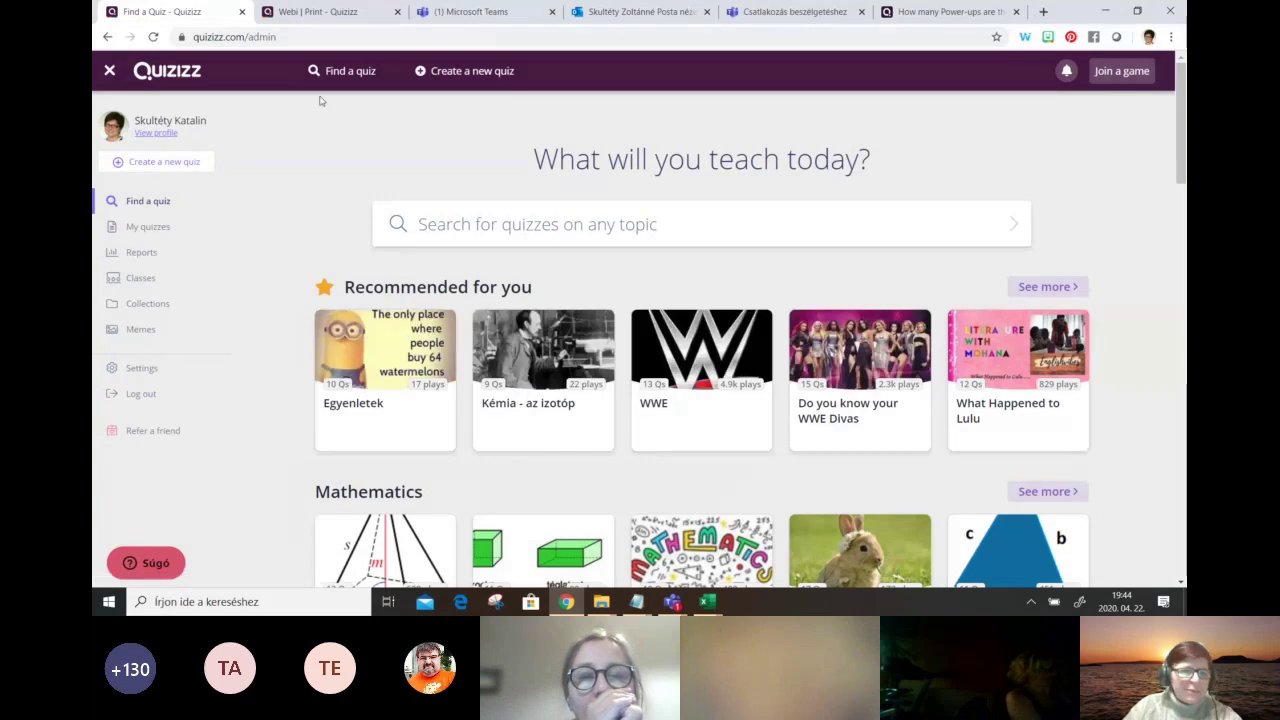
click(148, 226)
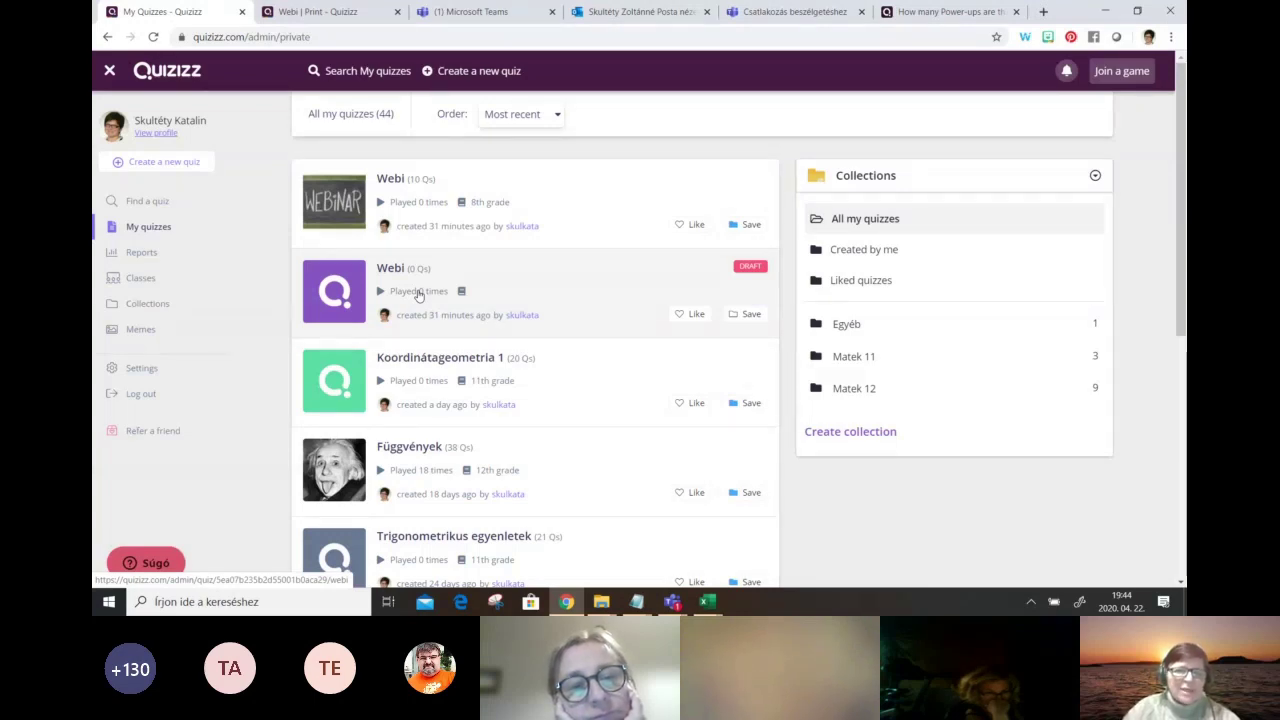
click(492, 203)
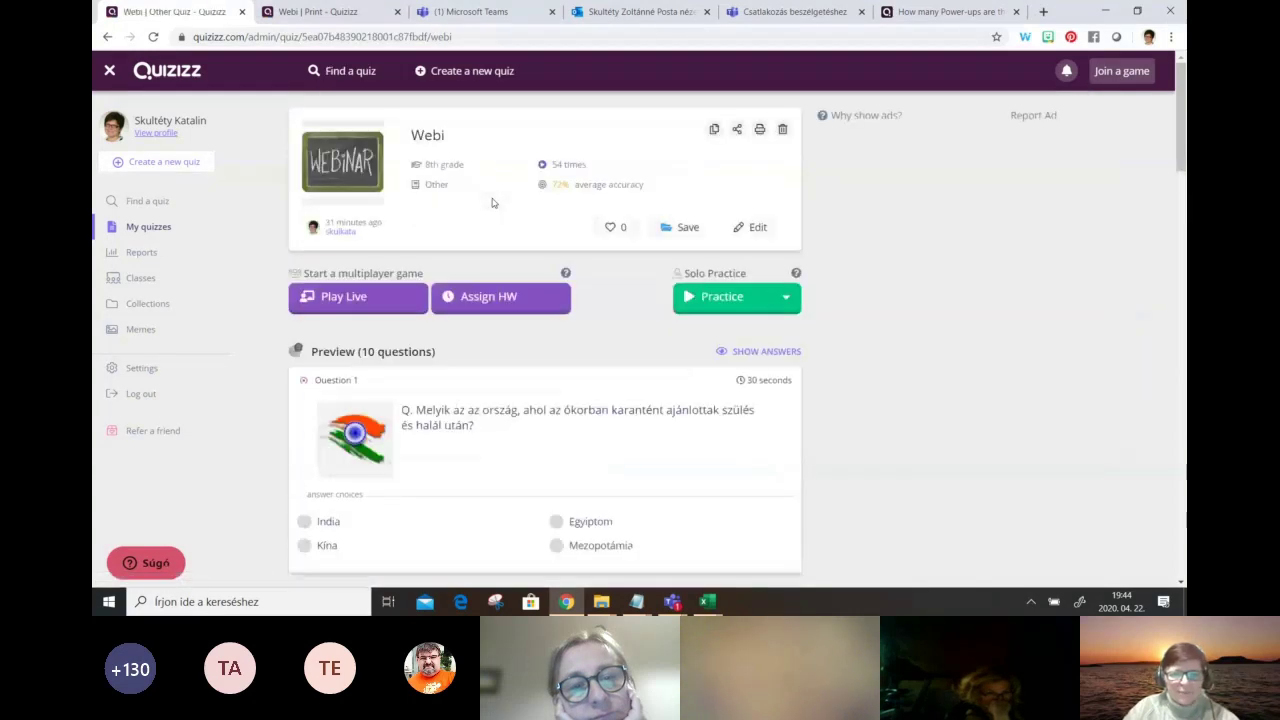
Open the live game setup for the Webi quiz and examine Classic mode's general and gameplay settings, including the student attempts choices
click(365, 296)
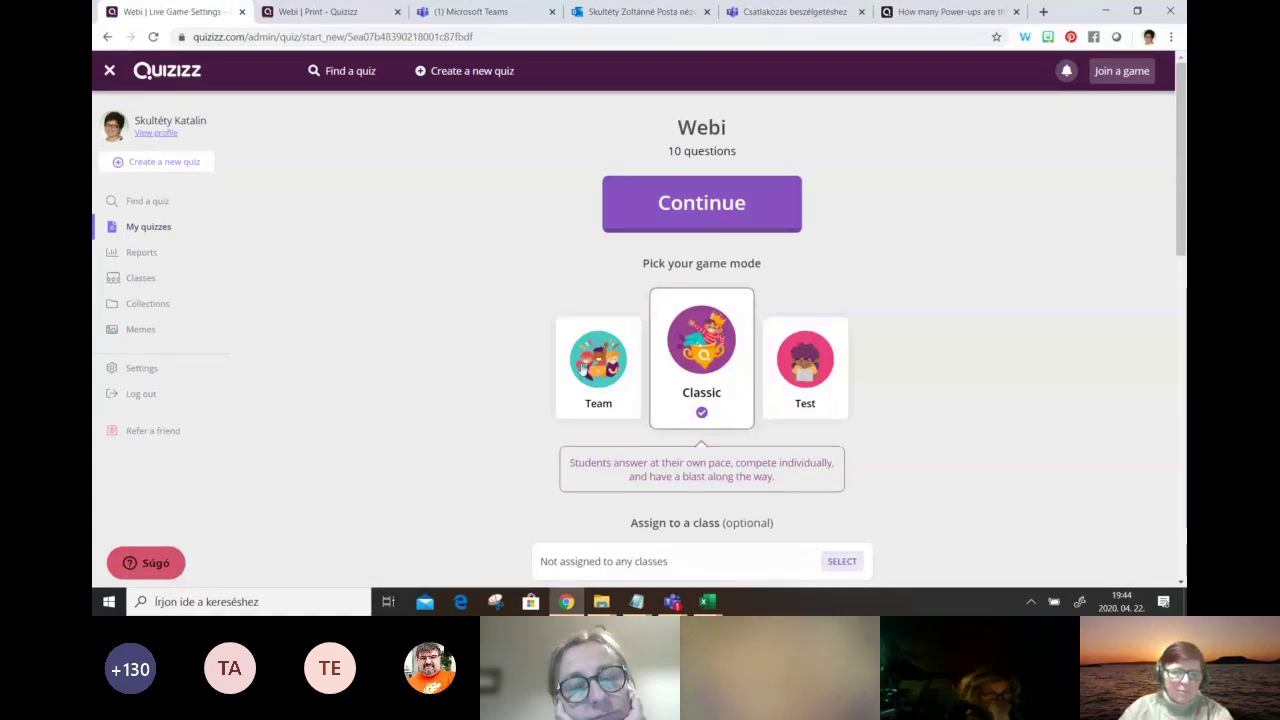
scroll(686, 333, down, 5)
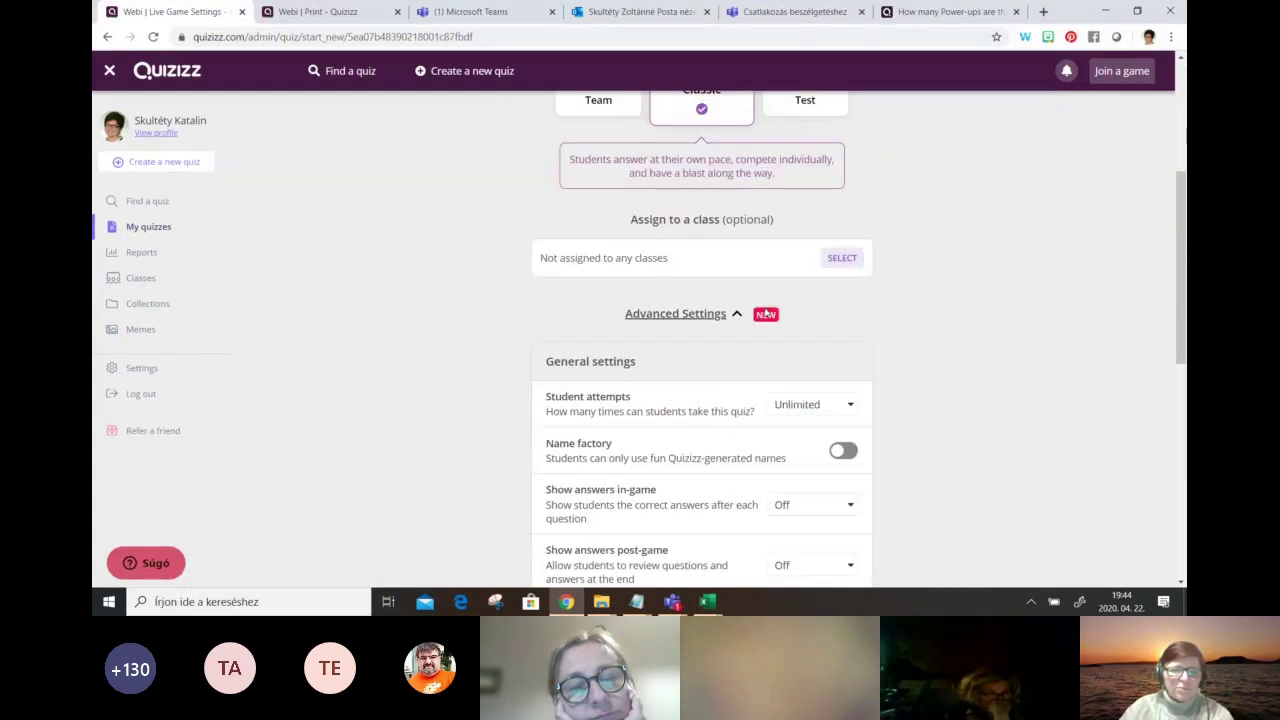
scroll(715, 255, down, 1)
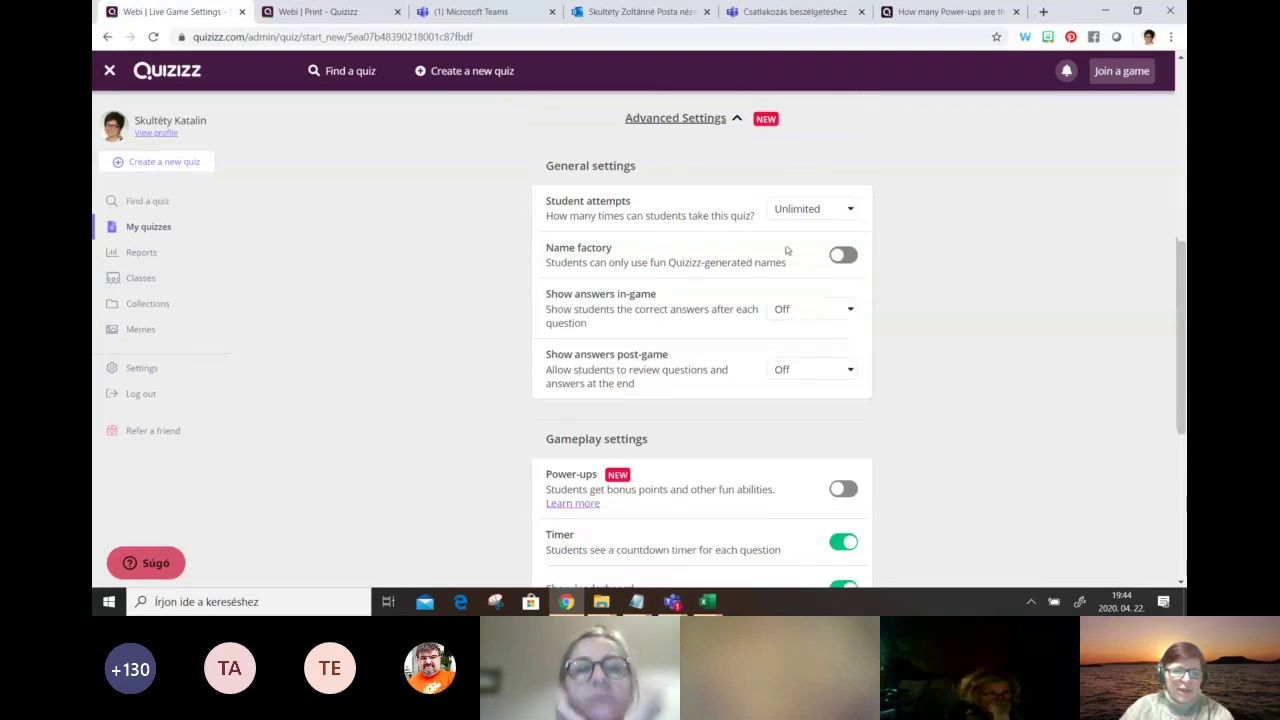
scroll(542, 280, down, 2)
scroll(542, 280, down, 2)
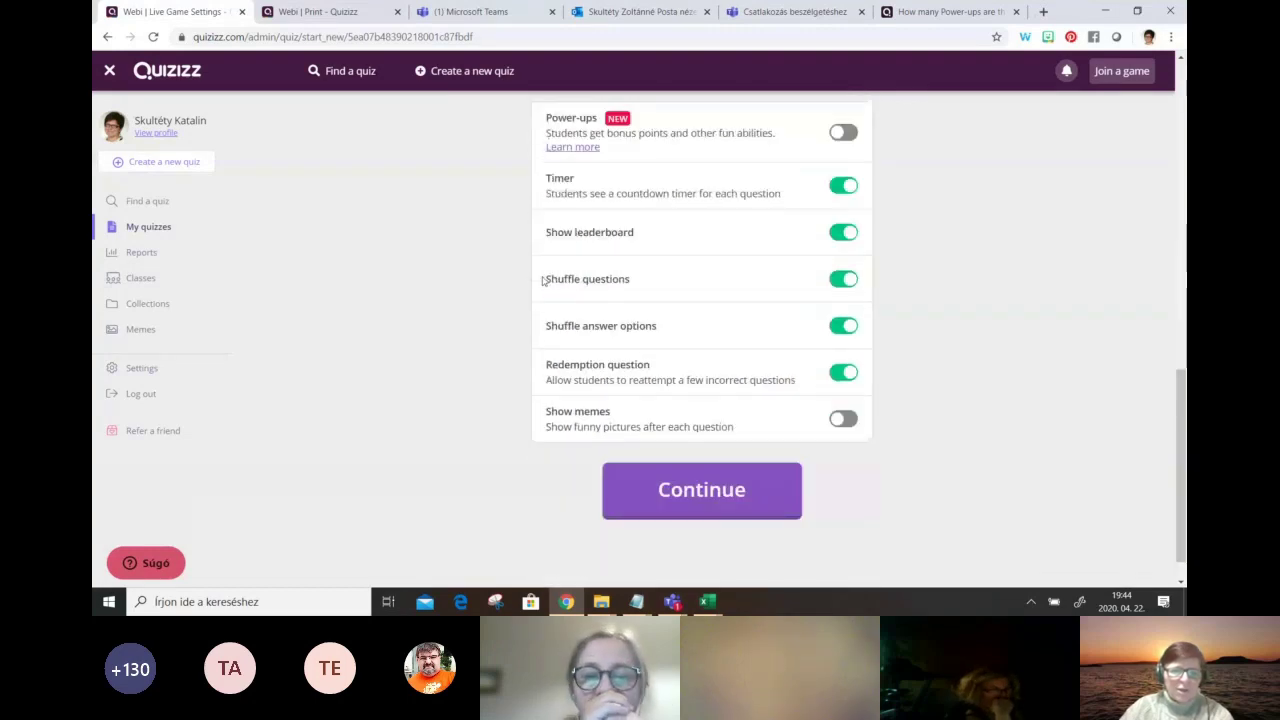
scroll(542, 280, up, 3)
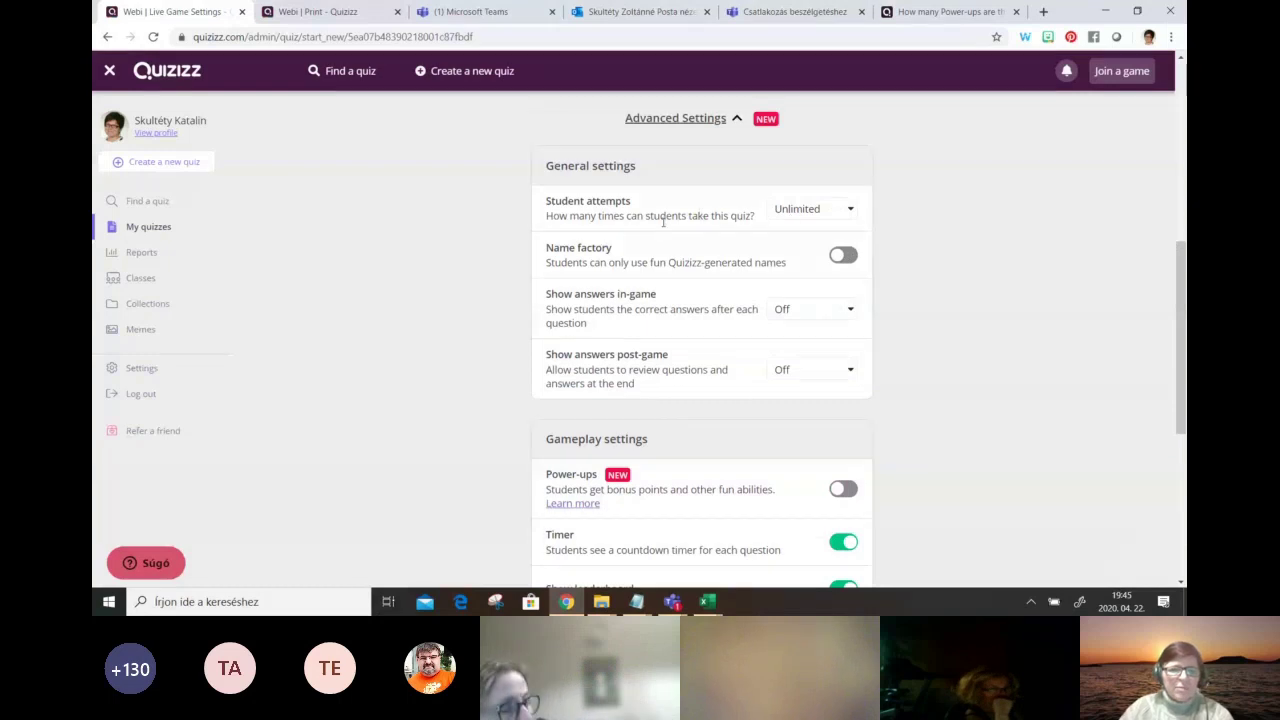
click(849, 216)
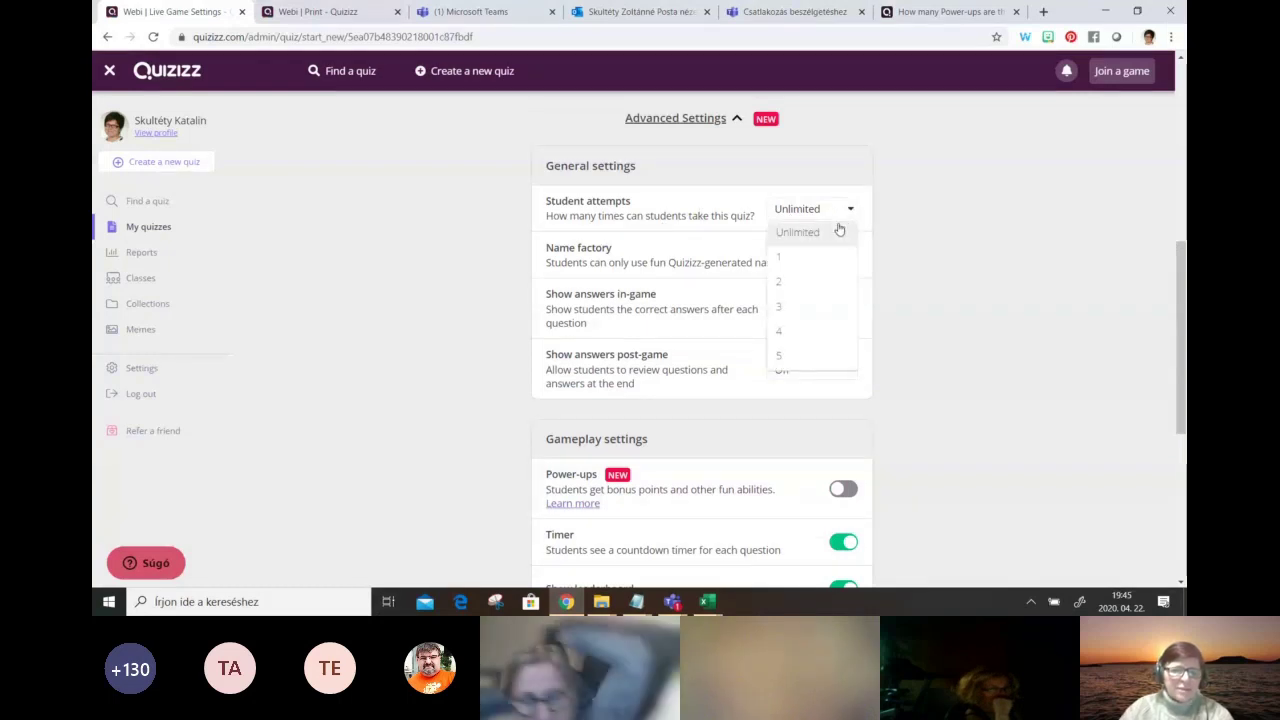
click(925, 210)
scroll(925, 210, down, 2)
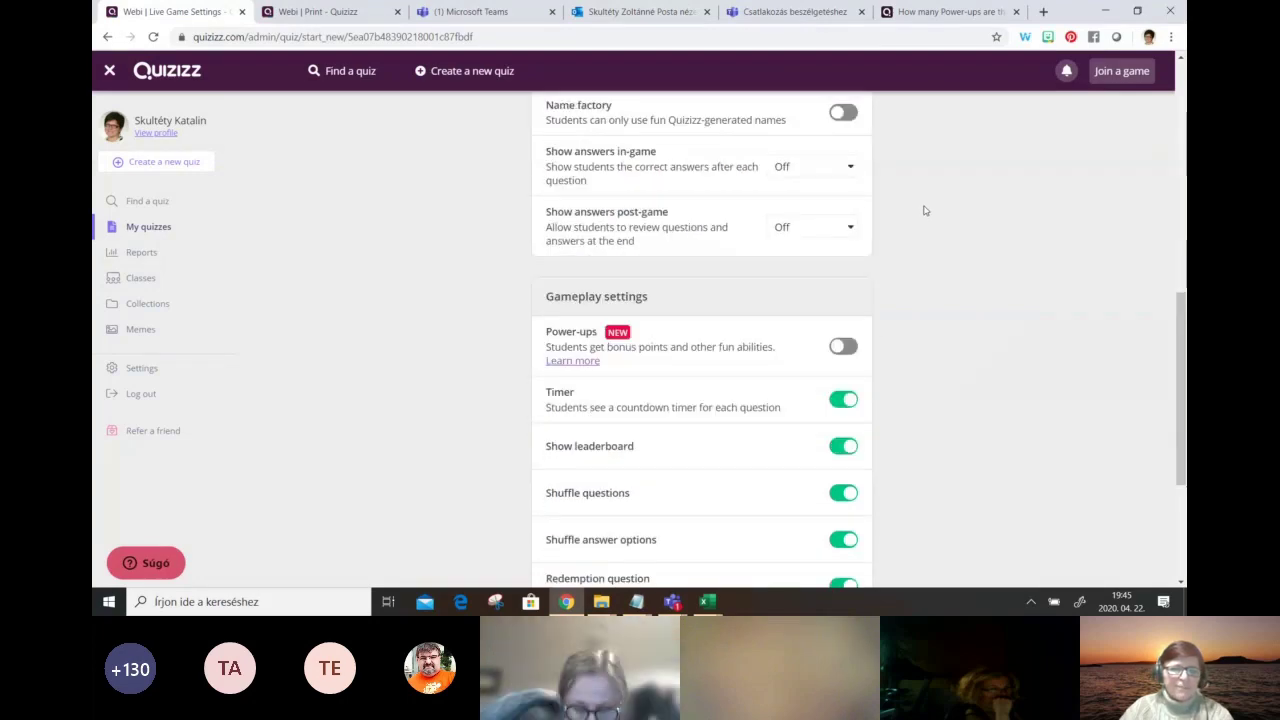
scroll(910, 200, down, 3)
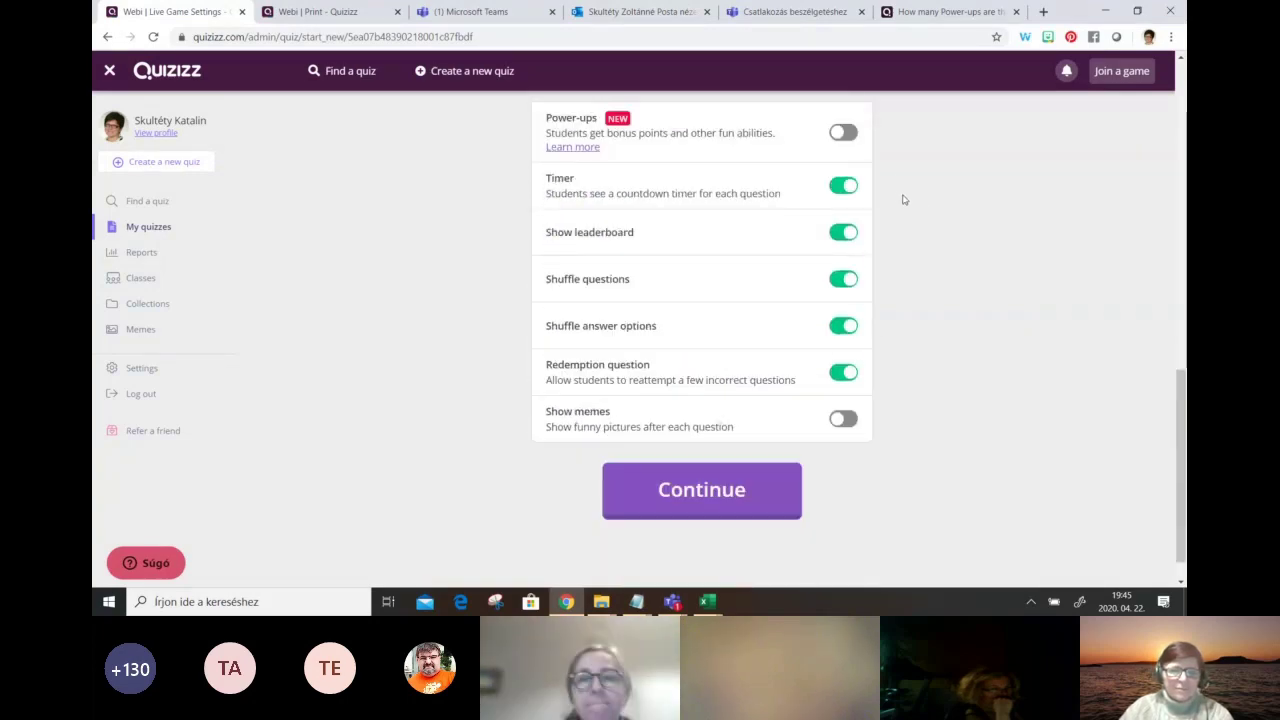
scroll(860, 197, up, 3)
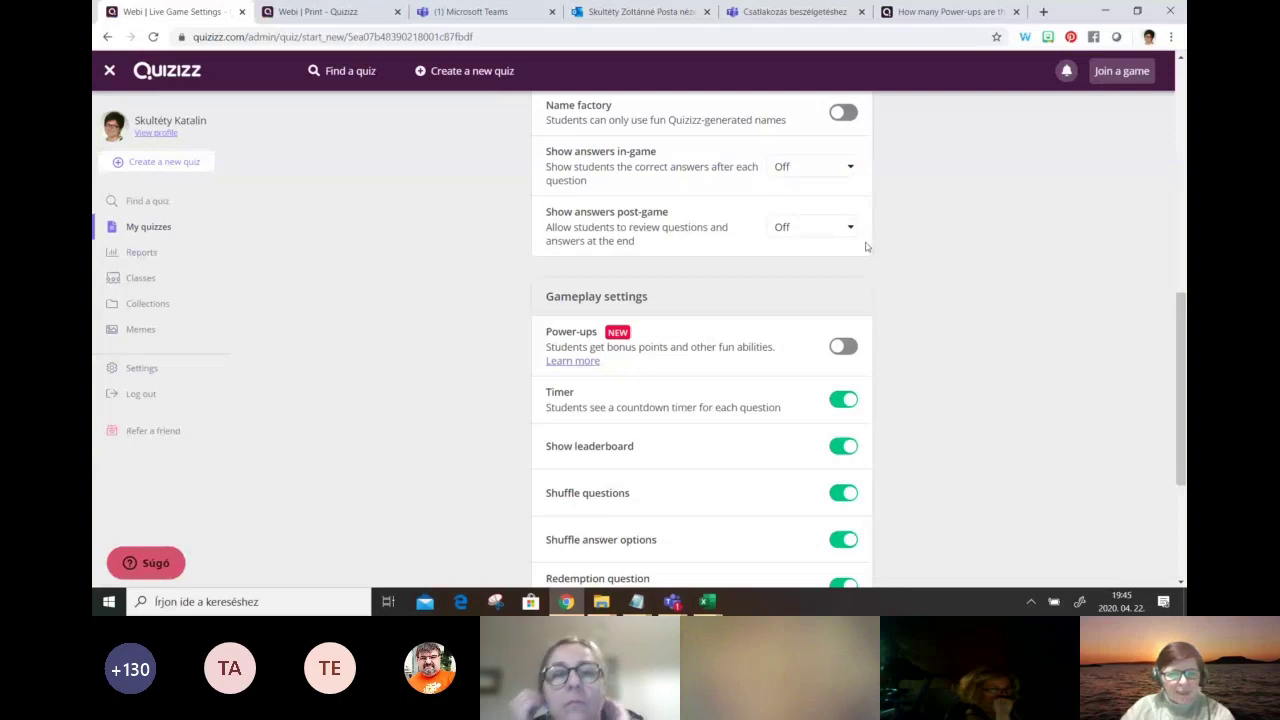
scroll(866, 247, down, 2)
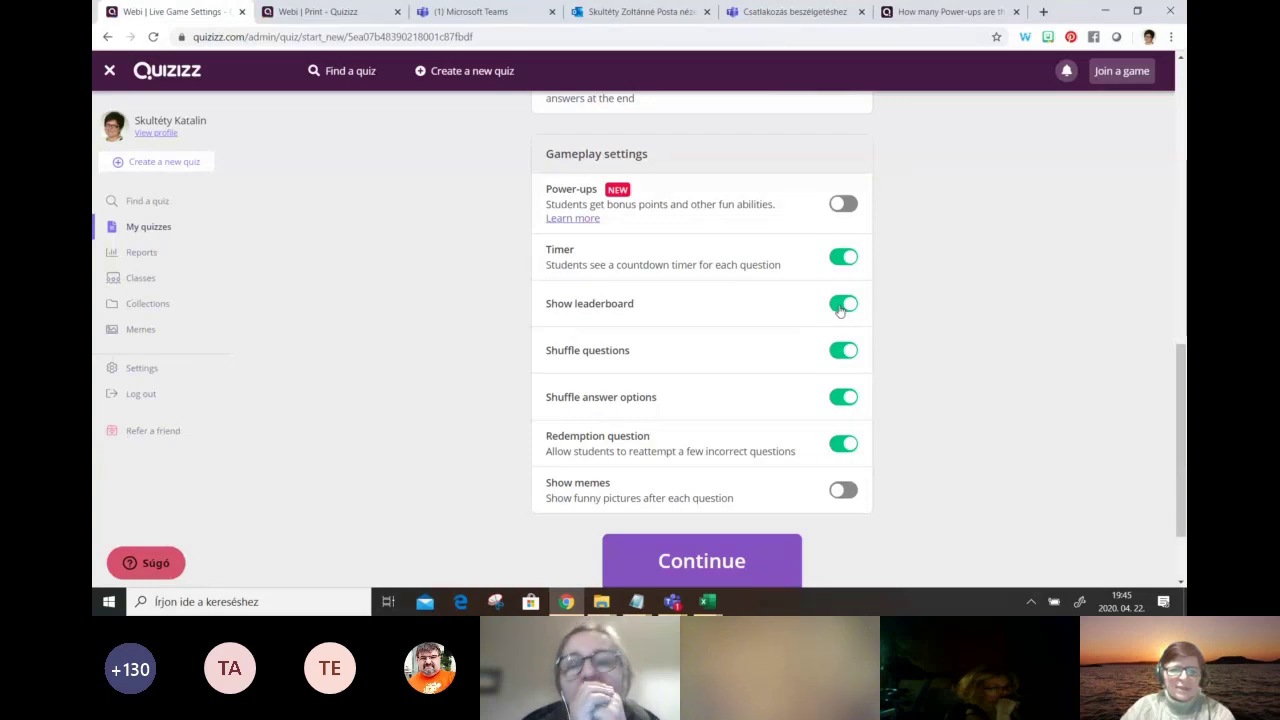
scroll(925, 298, up, 3)
scroll(930, 301, up, 5)
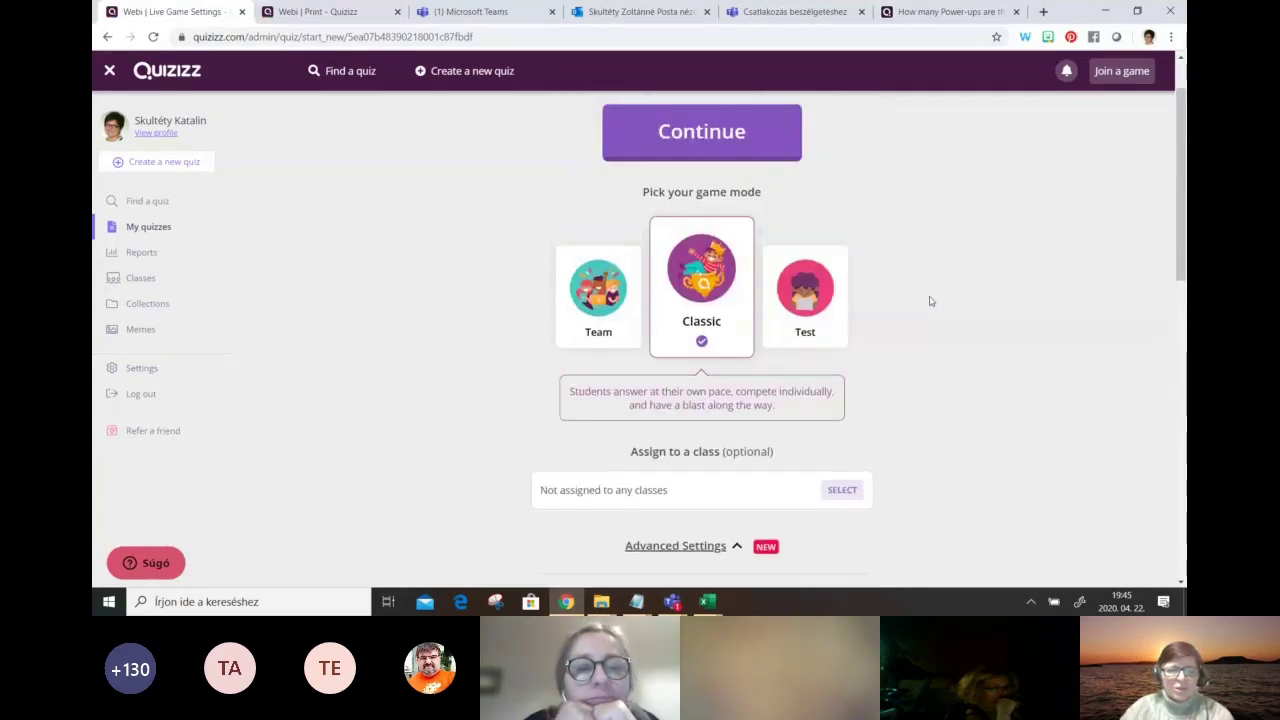
Select the Test game mode and examine its student attempts, answer display, timer and shuffle settings
click(806, 297)
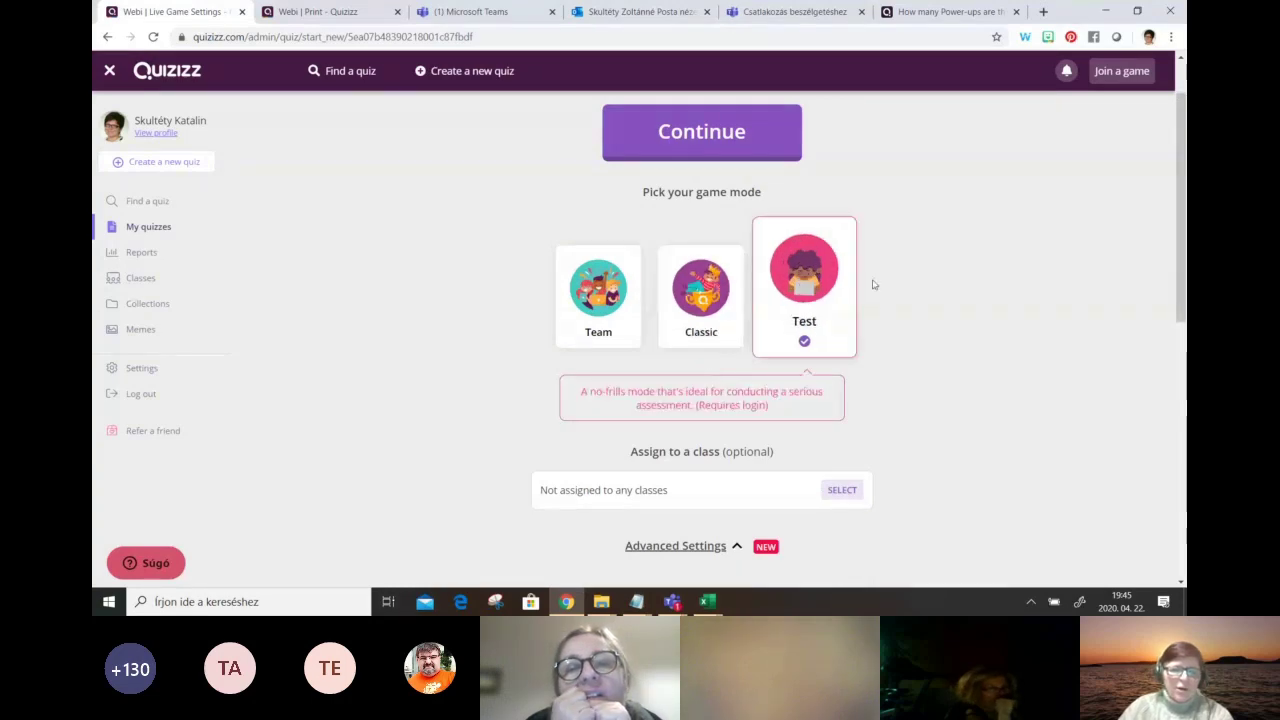
scroll(911, 271, down, 2)
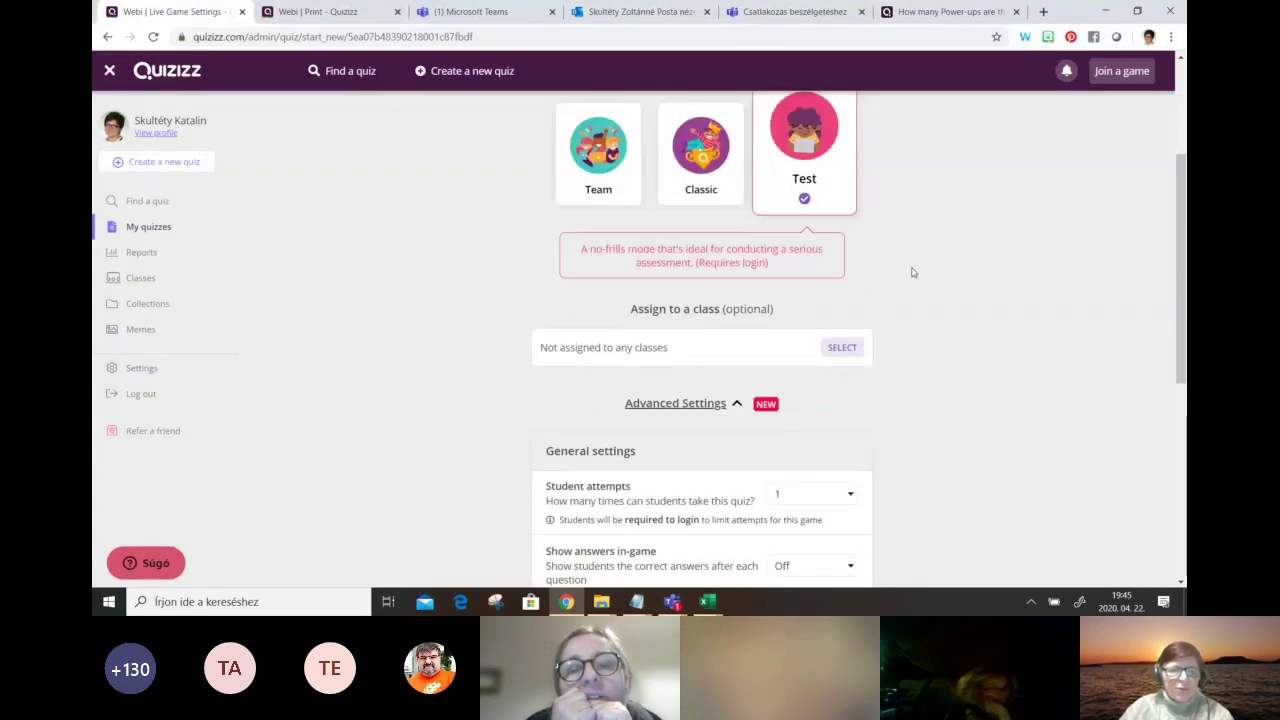
scroll(913, 270, down, 2)
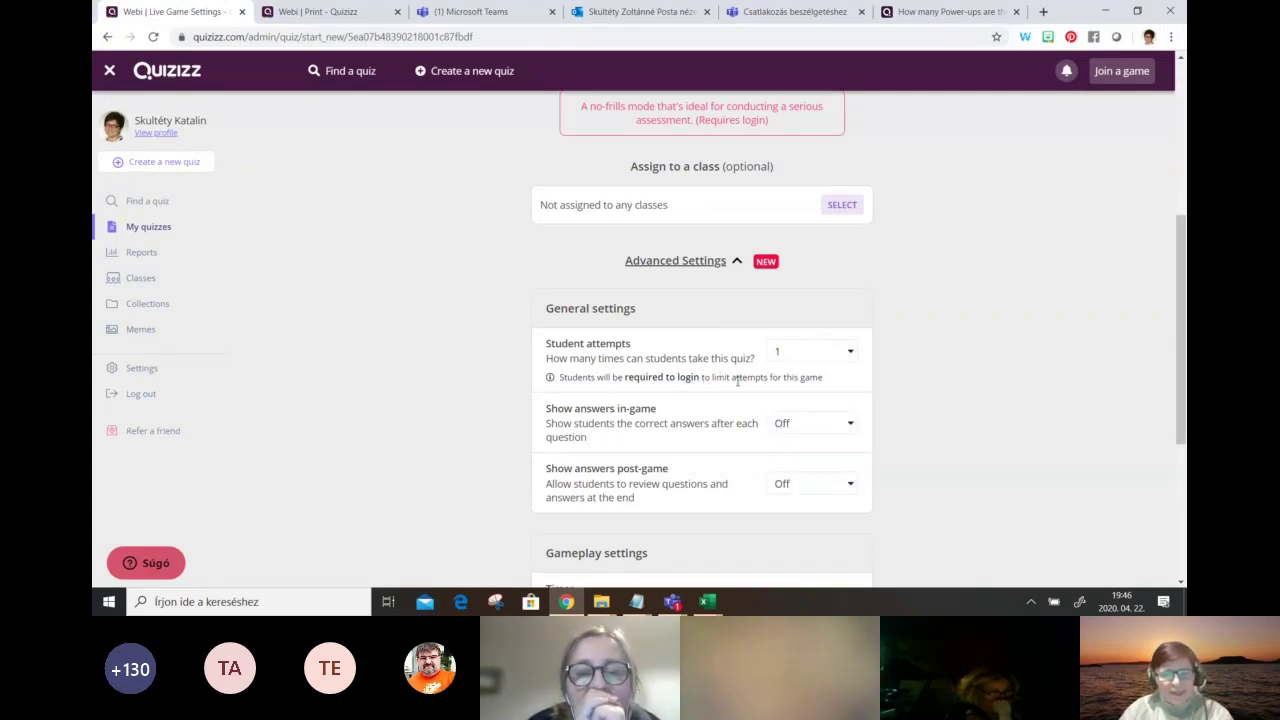
click(852, 353)
click(851, 350)
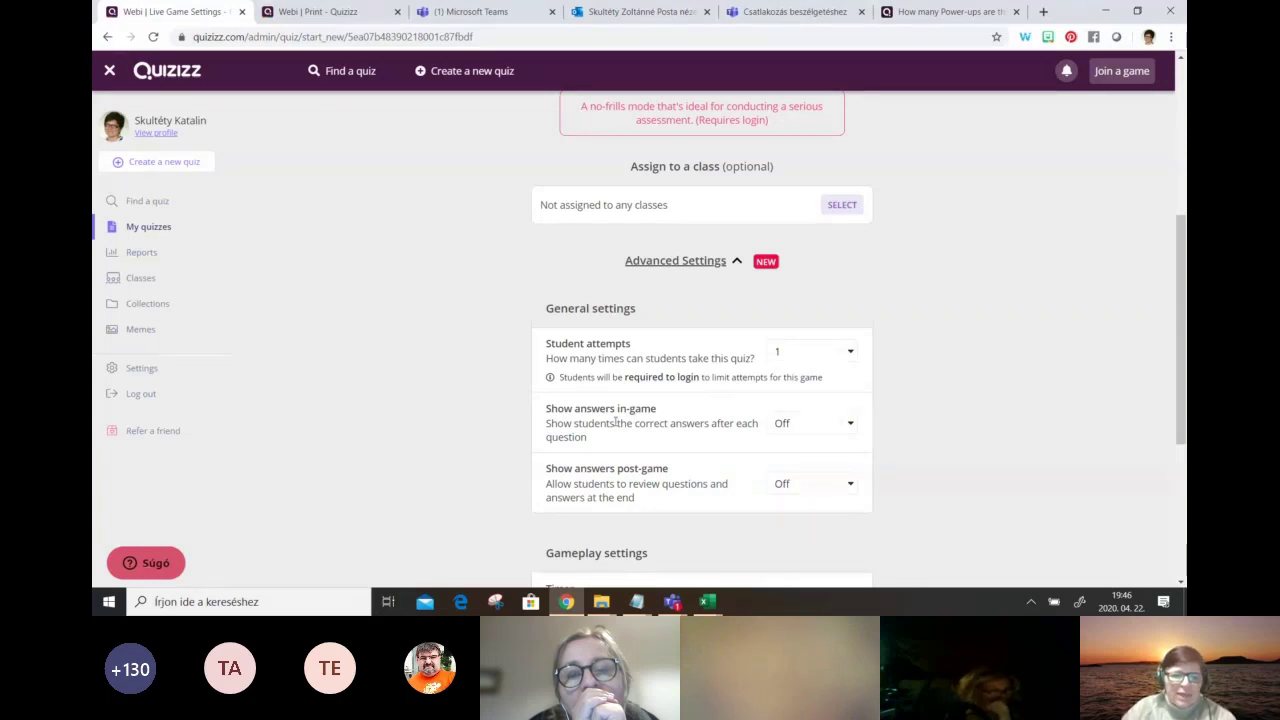
scroll(659, 441, down, 2)
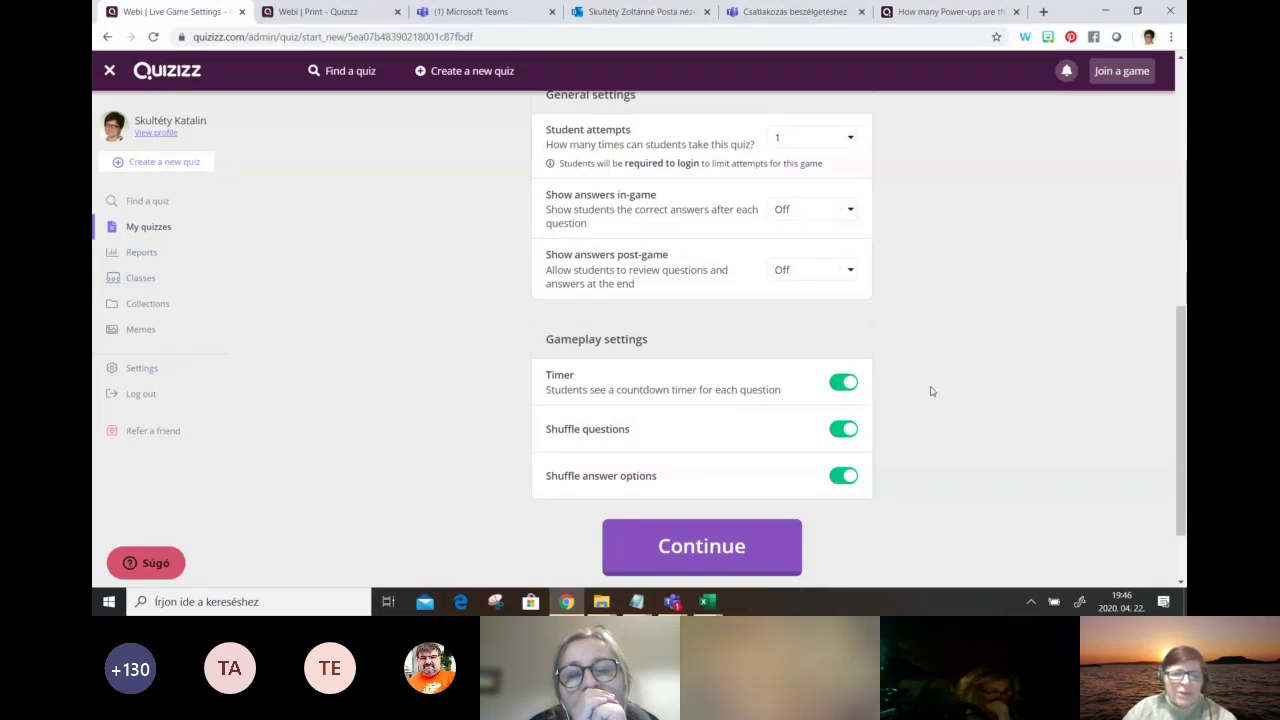
scroll(930, 391, up, 2)
scroll(930, 391, up, 2)
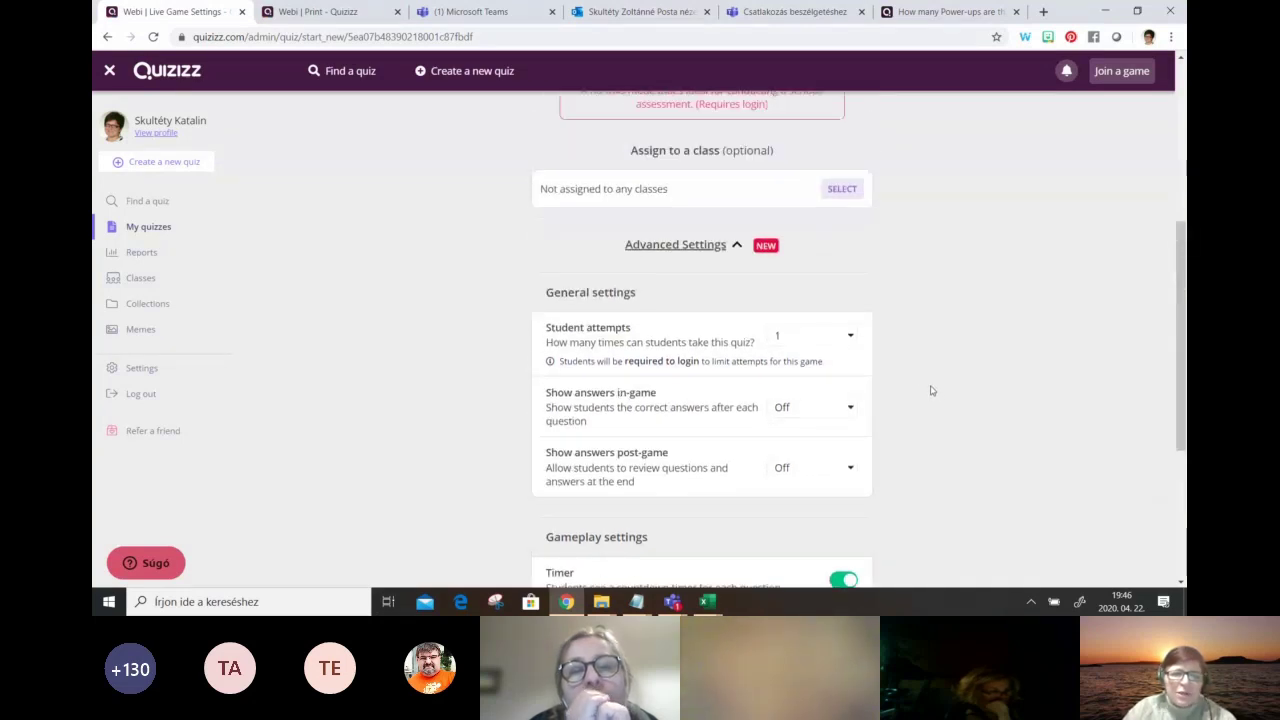
scroll(959, 387, up, 5)
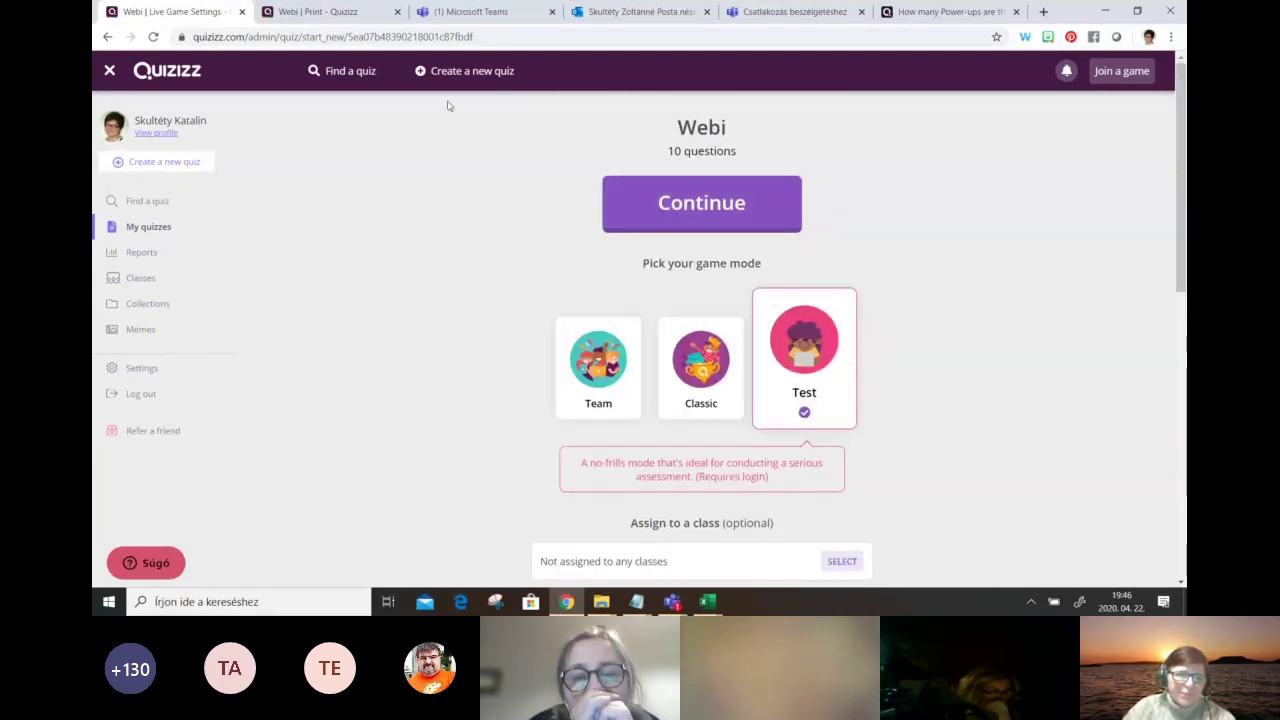
Leave the live game setup and start assigning the Webi quiz as homework
click(108, 37)
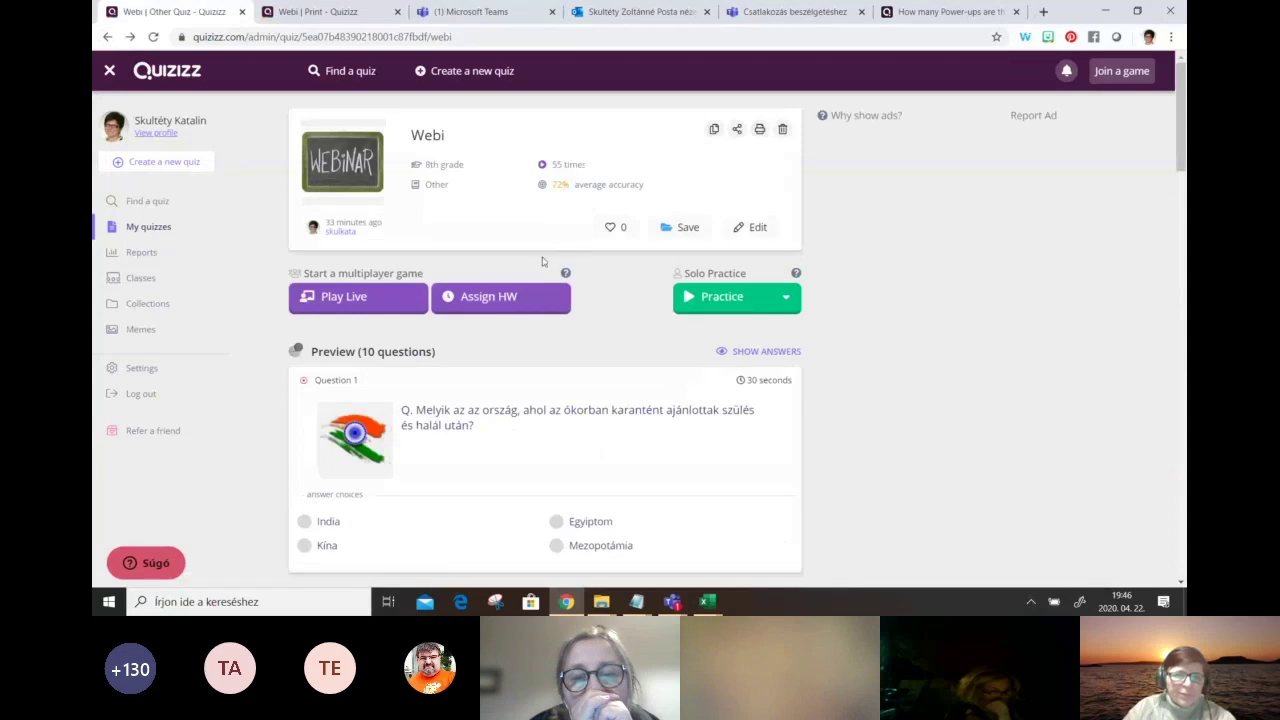
click(511, 304)
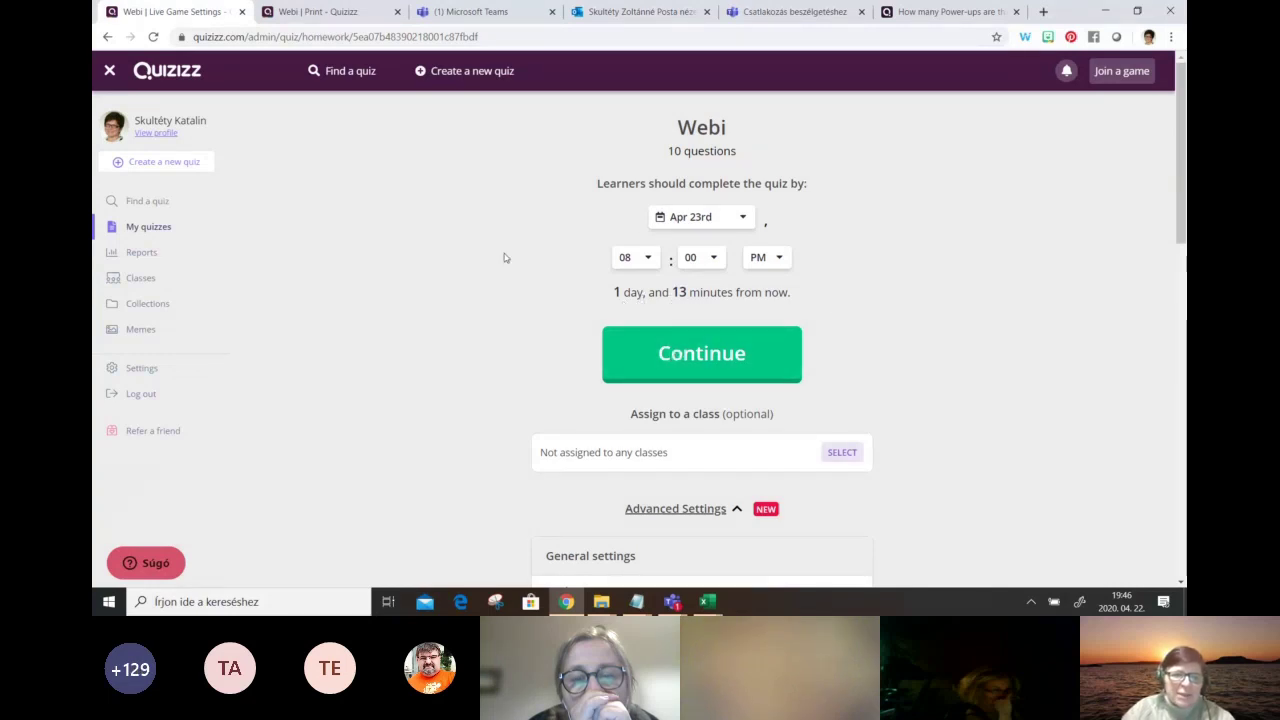
Examine the homework's class assignment, general settings and gameplay settings, including timer, leaderboard, music and memes
scroll(500, 260, down, 3)
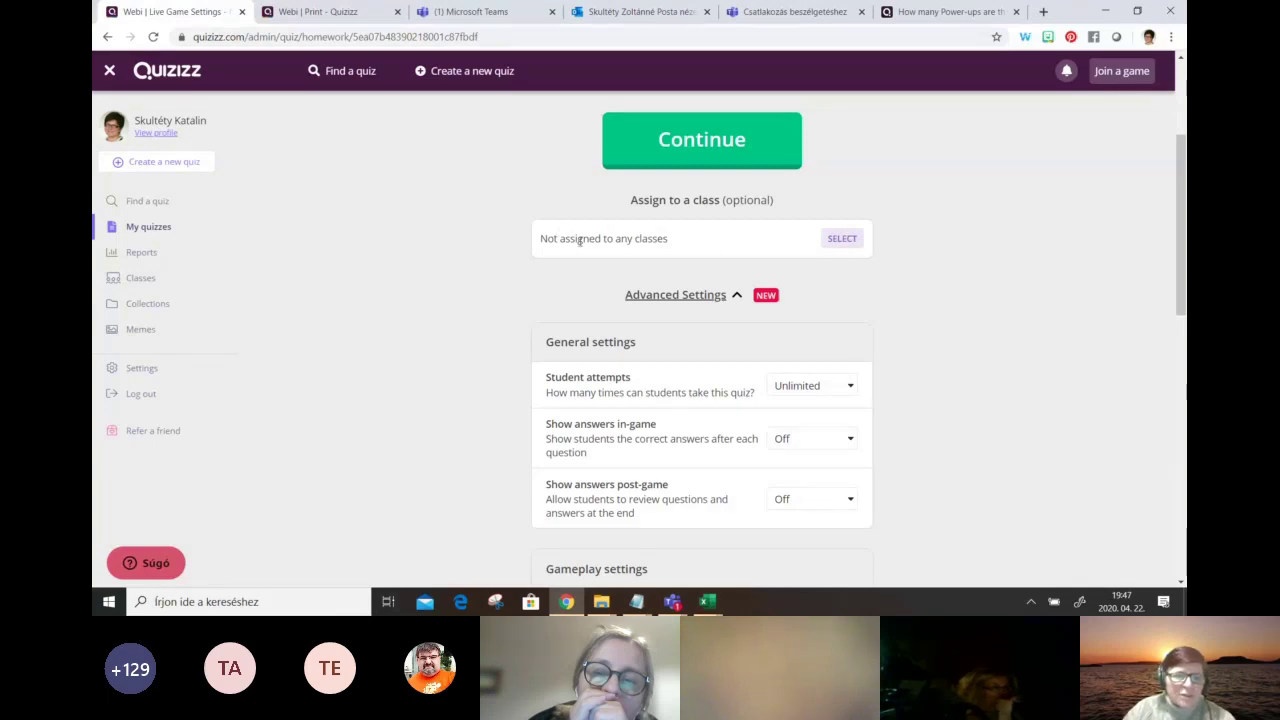
scroll(891, 277, down, 5)
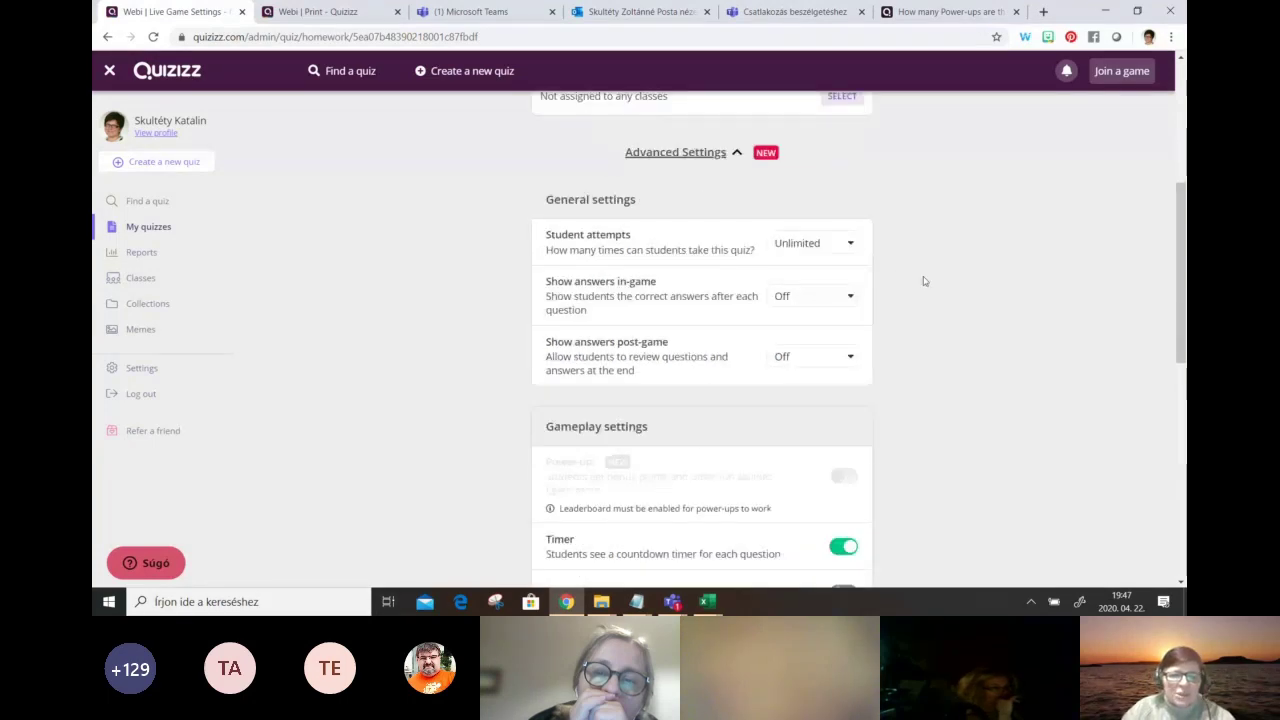
scroll(925, 280, down, 1)
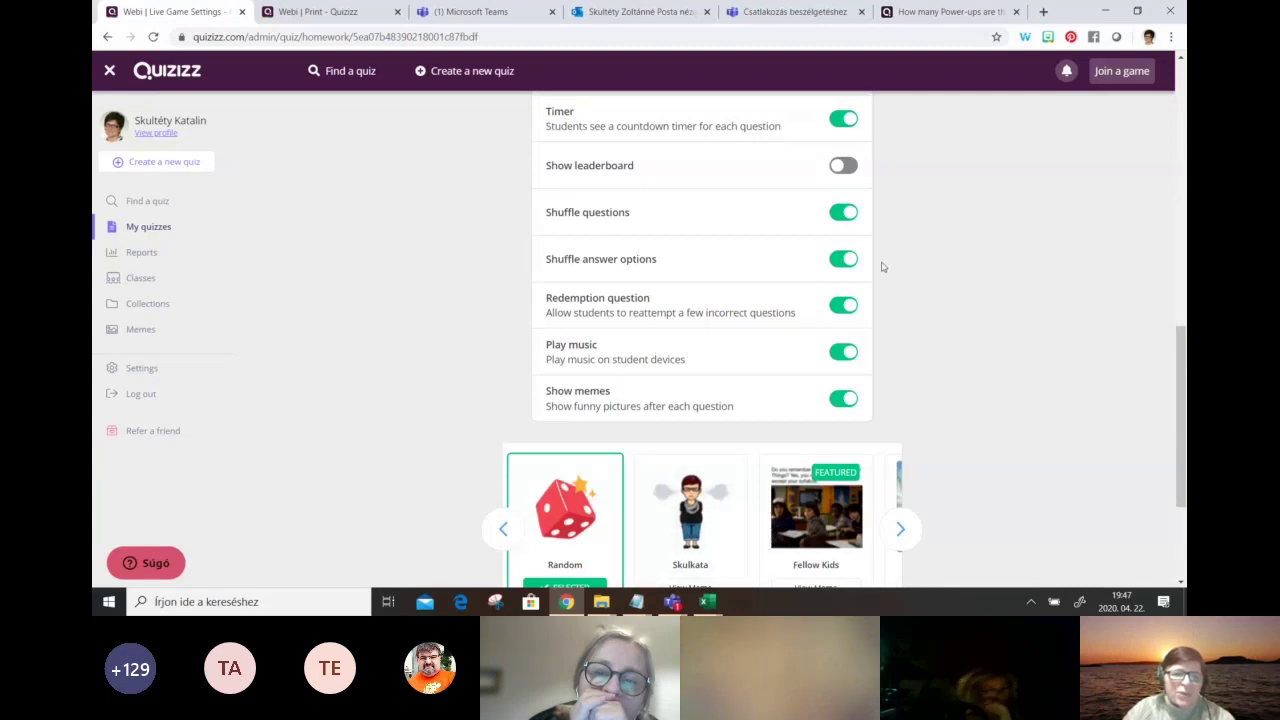
scroll(881, 269, up, 2)
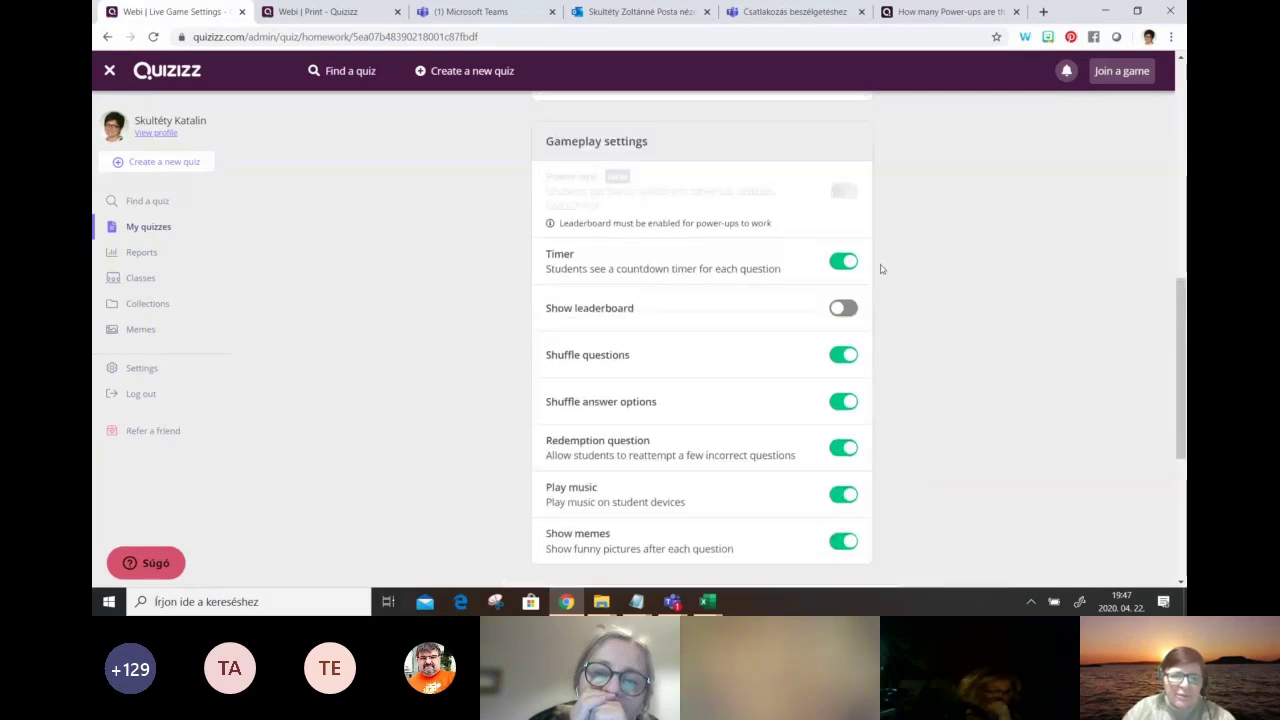
scroll(904, 270, down, 1)
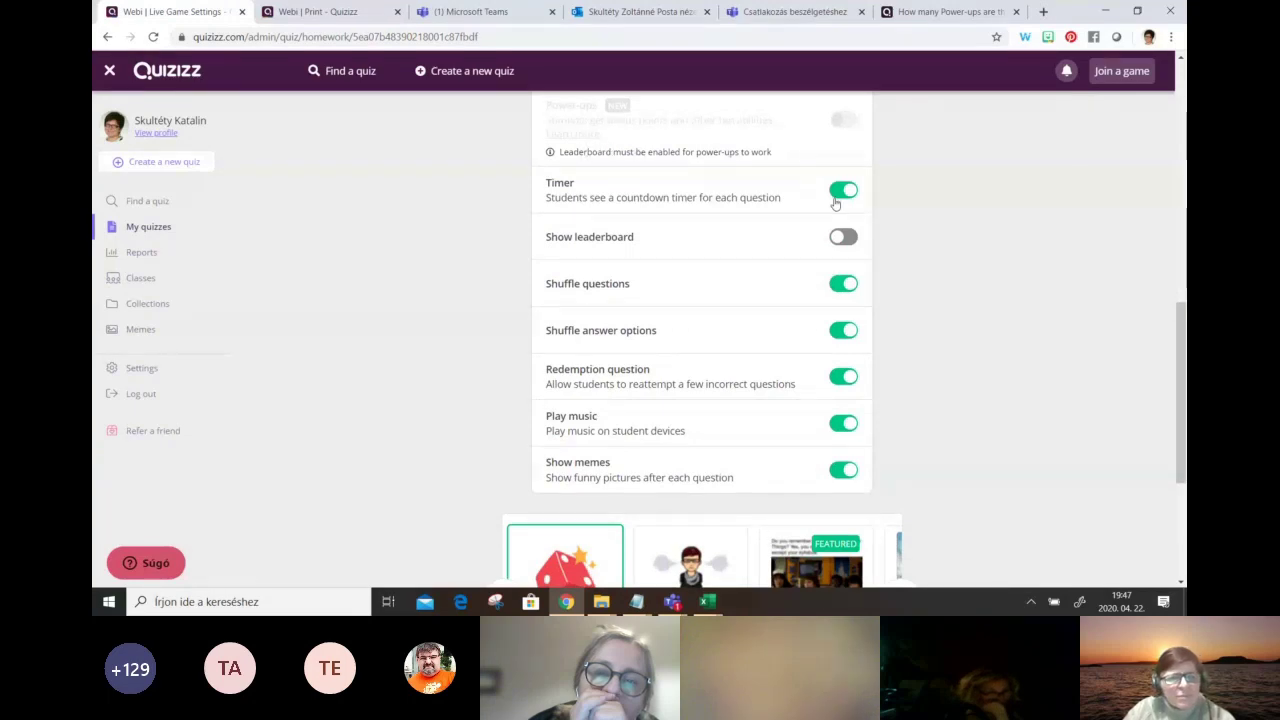
scroll(886, 214, up, 1)
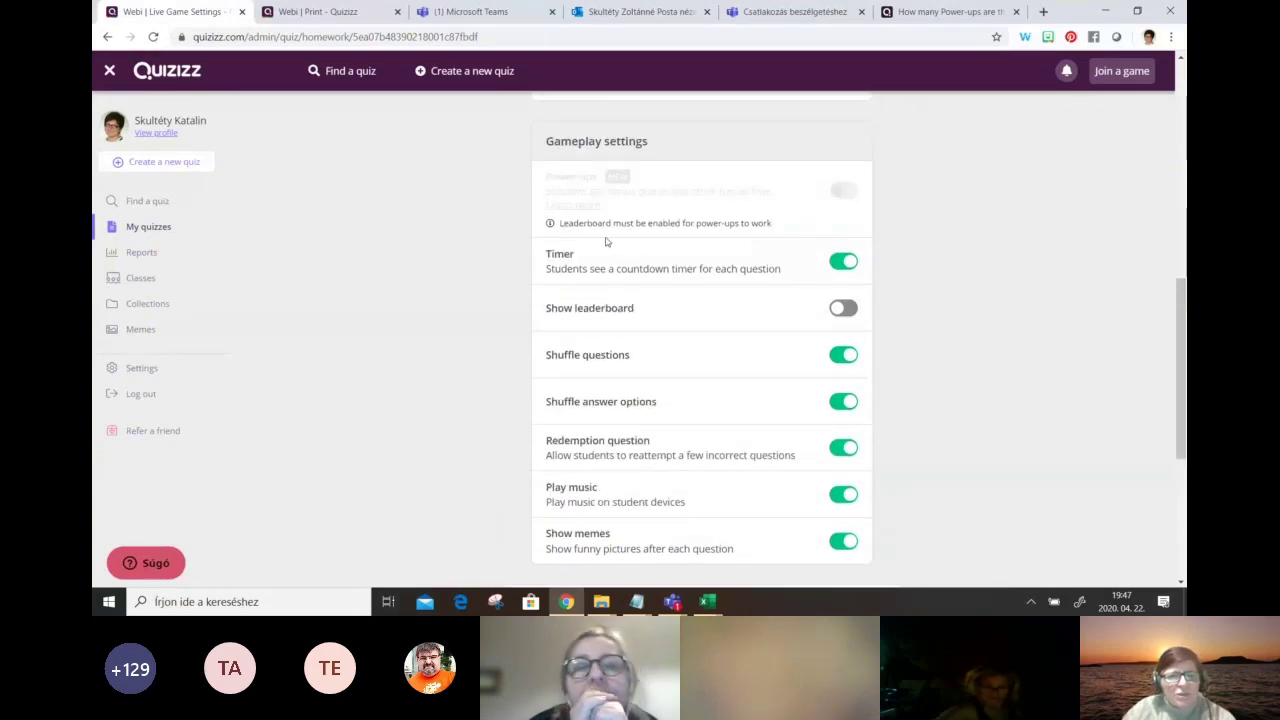
scroll(880, 249, up, 2)
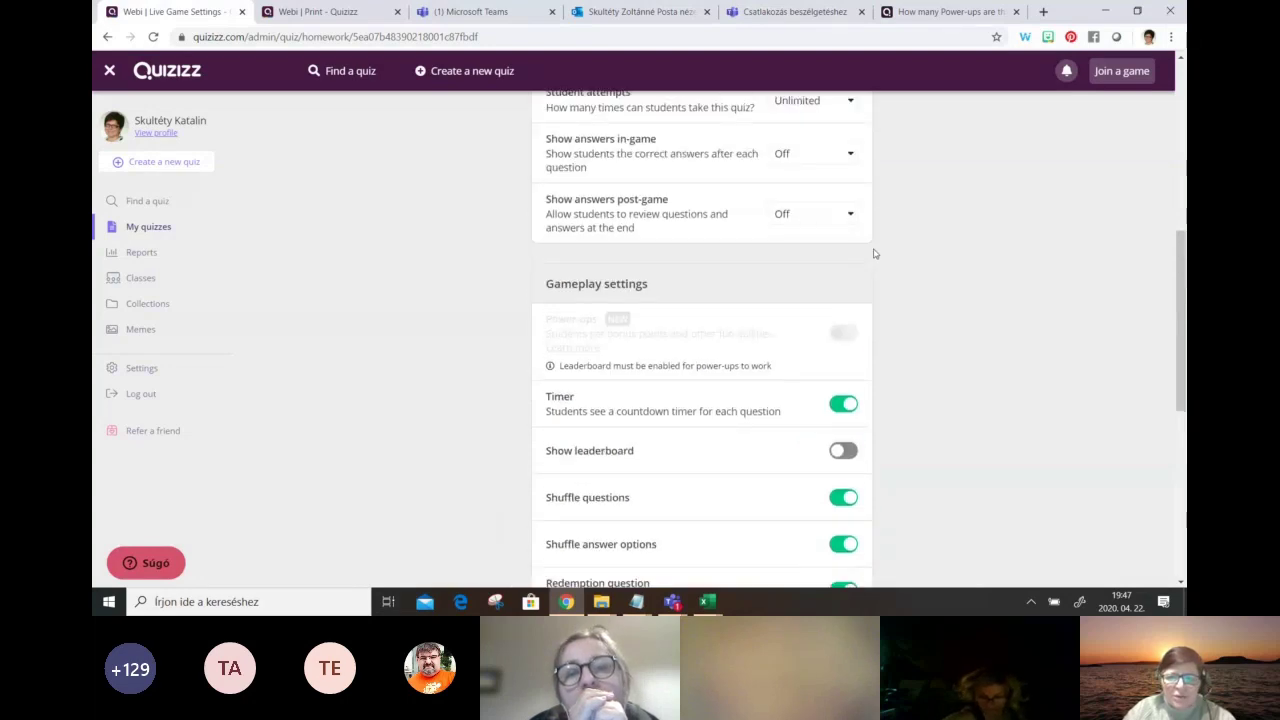
scroll(871, 250, up, 1)
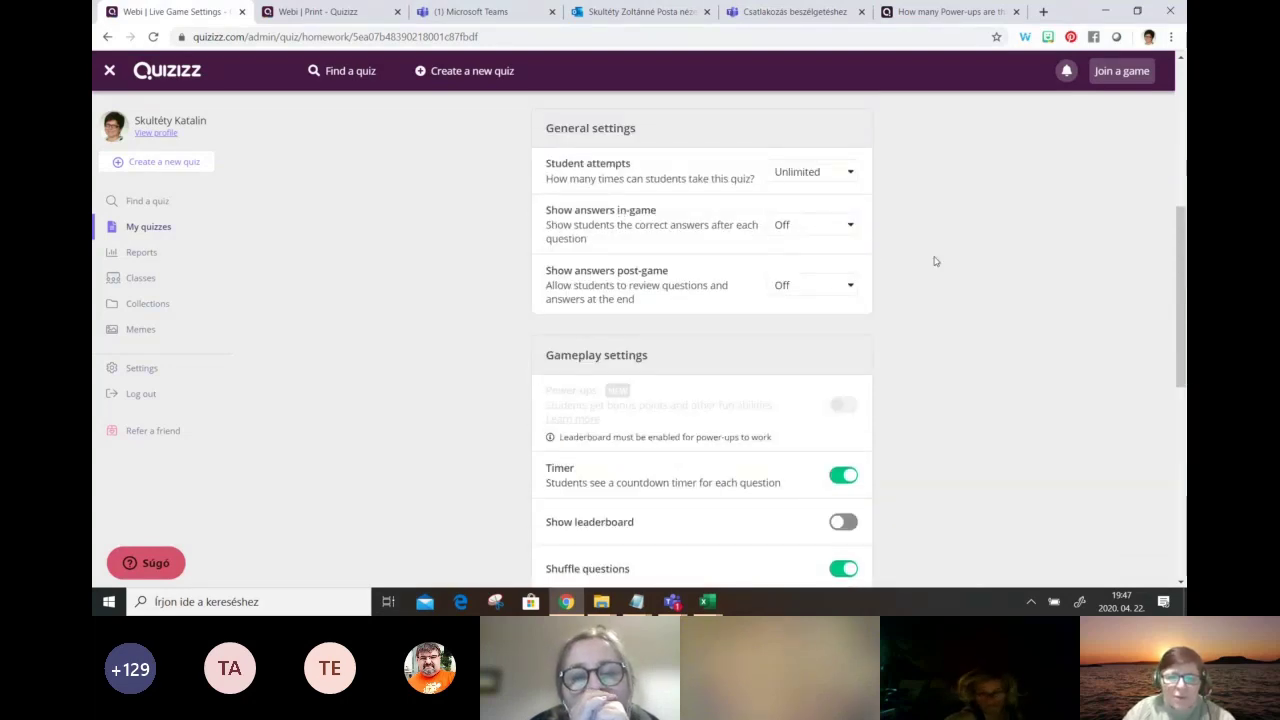
scroll(932, 258, up, 2)
Turn on the leaderboard in the homework's gameplay settings
scroll(934, 255, down, 3)
scroll(935, 254, down, 2)
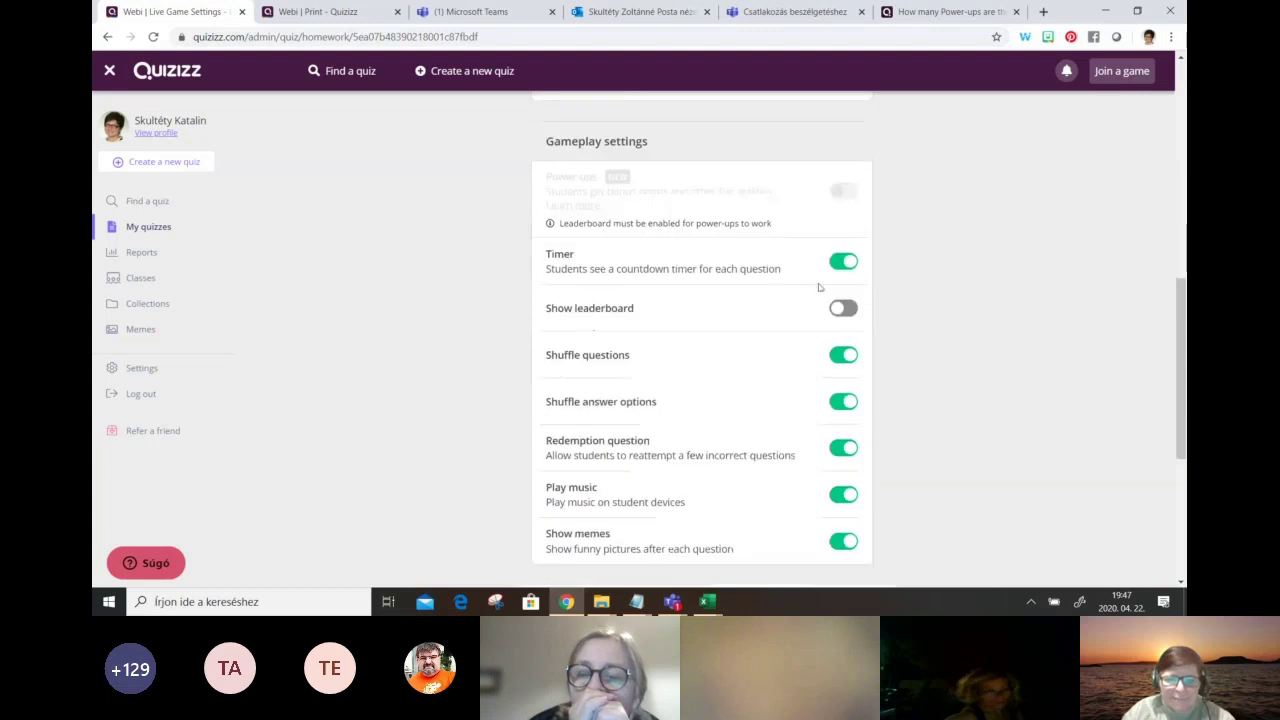
click(845, 306)
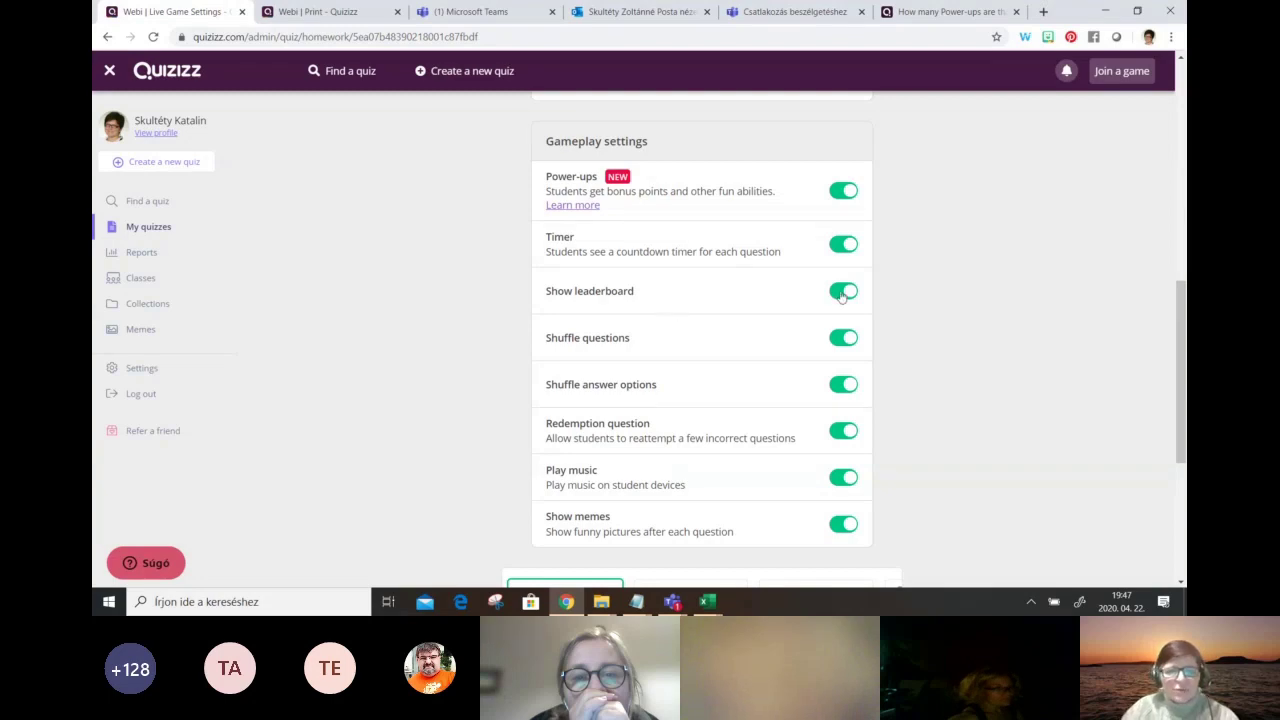
scroll(945, 292, up, 3)
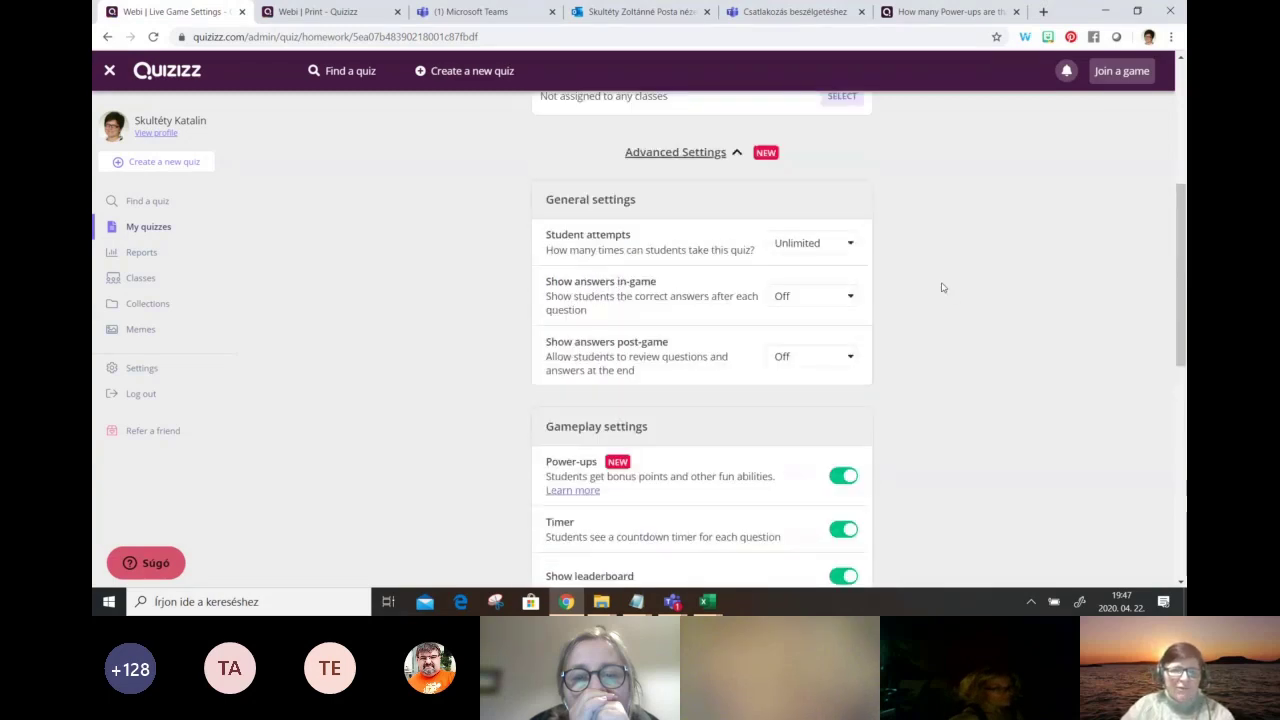
Review the homework's general and gameplay settings and create the Webi homework assignment
scroll(942, 290, up, 2)
scroll(880, 370, down, 5)
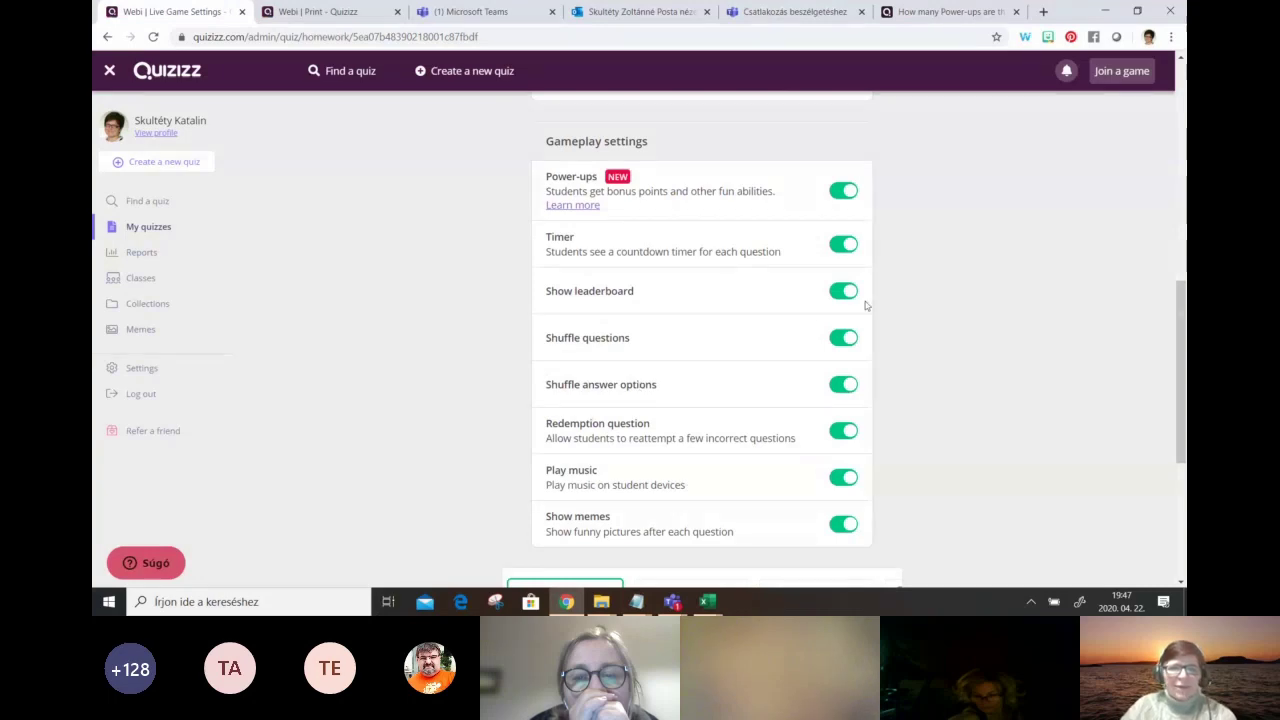
scroll(920, 288, up, 5)
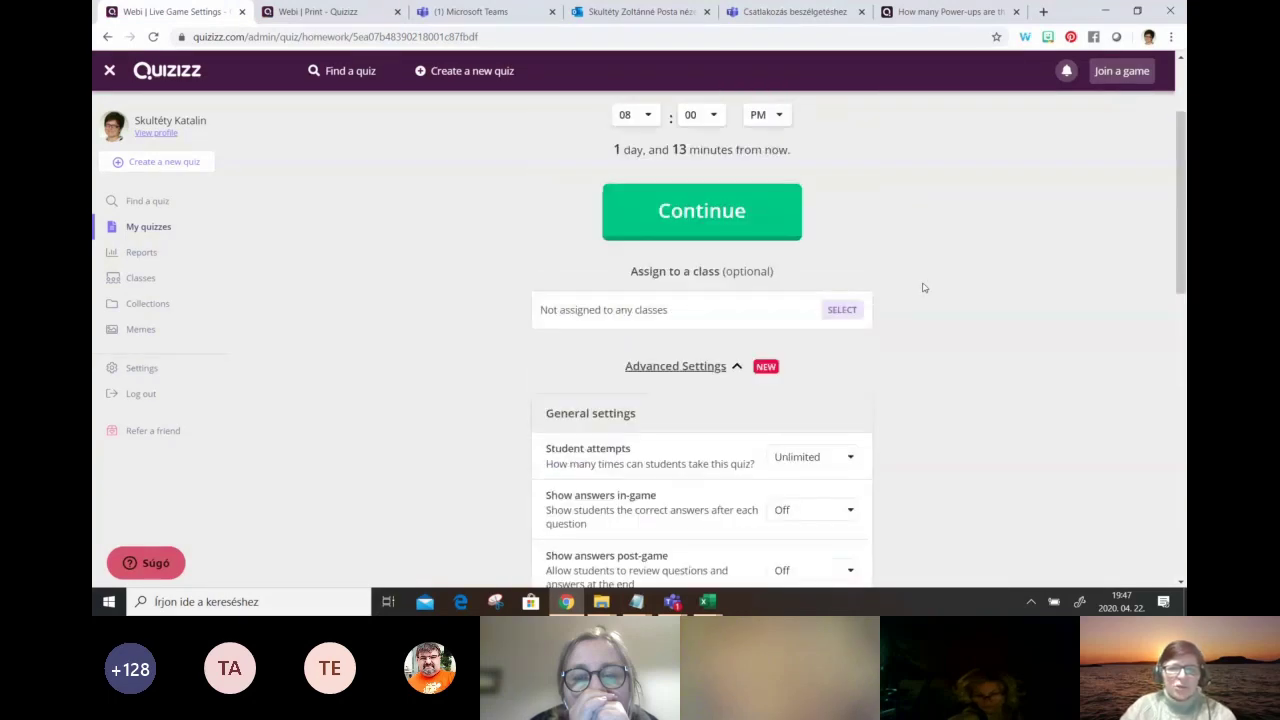
click(680, 212)
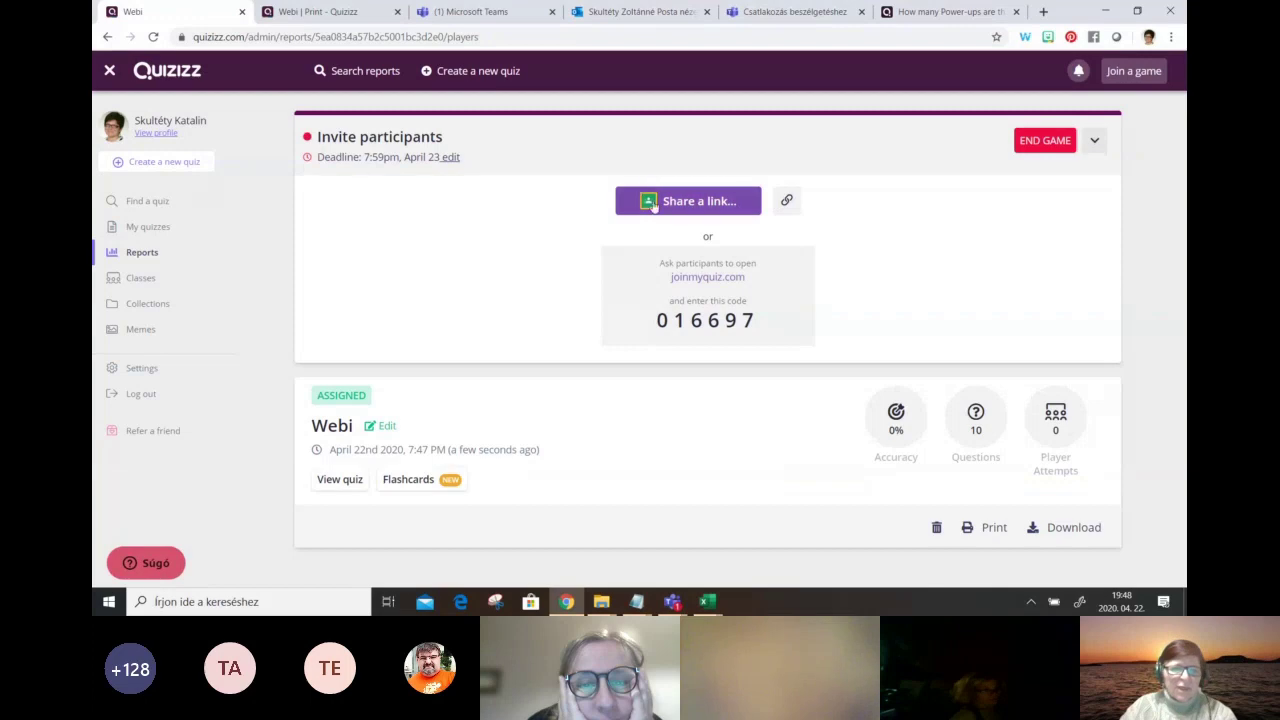
Copy the homework's join link and view the options for sharing it with learning platforms
click(787, 203)
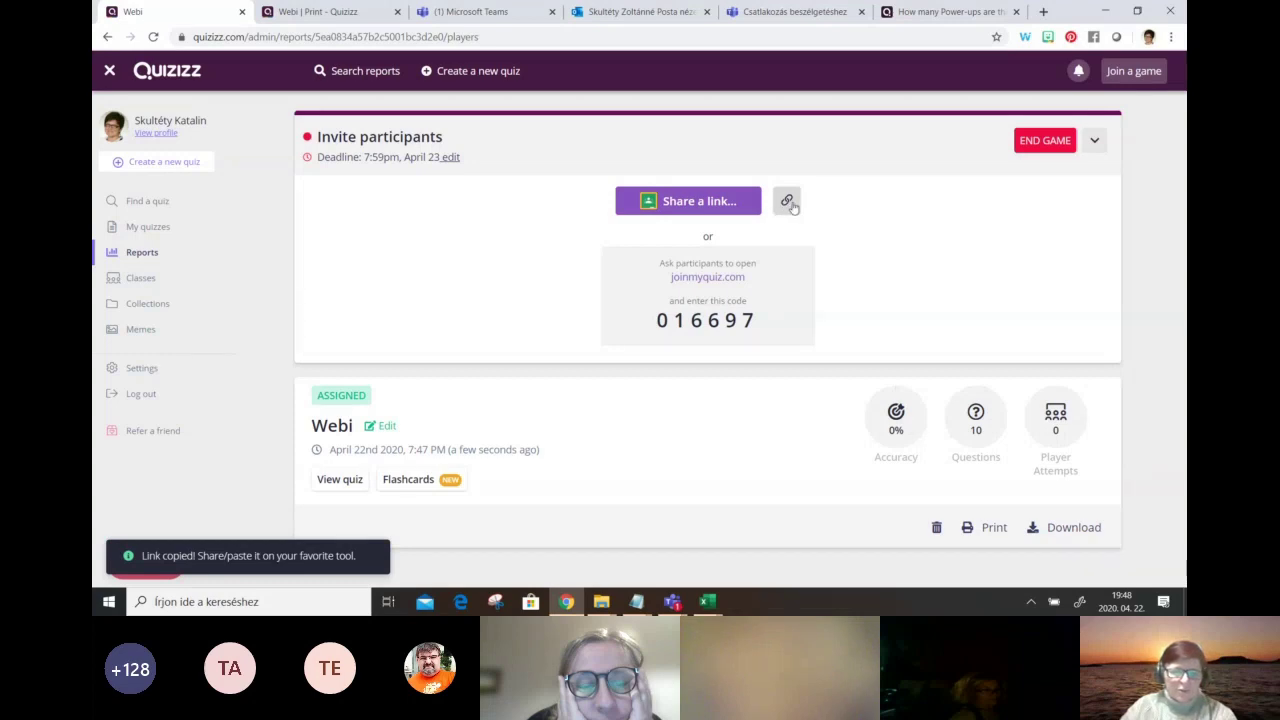
click(729, 205)
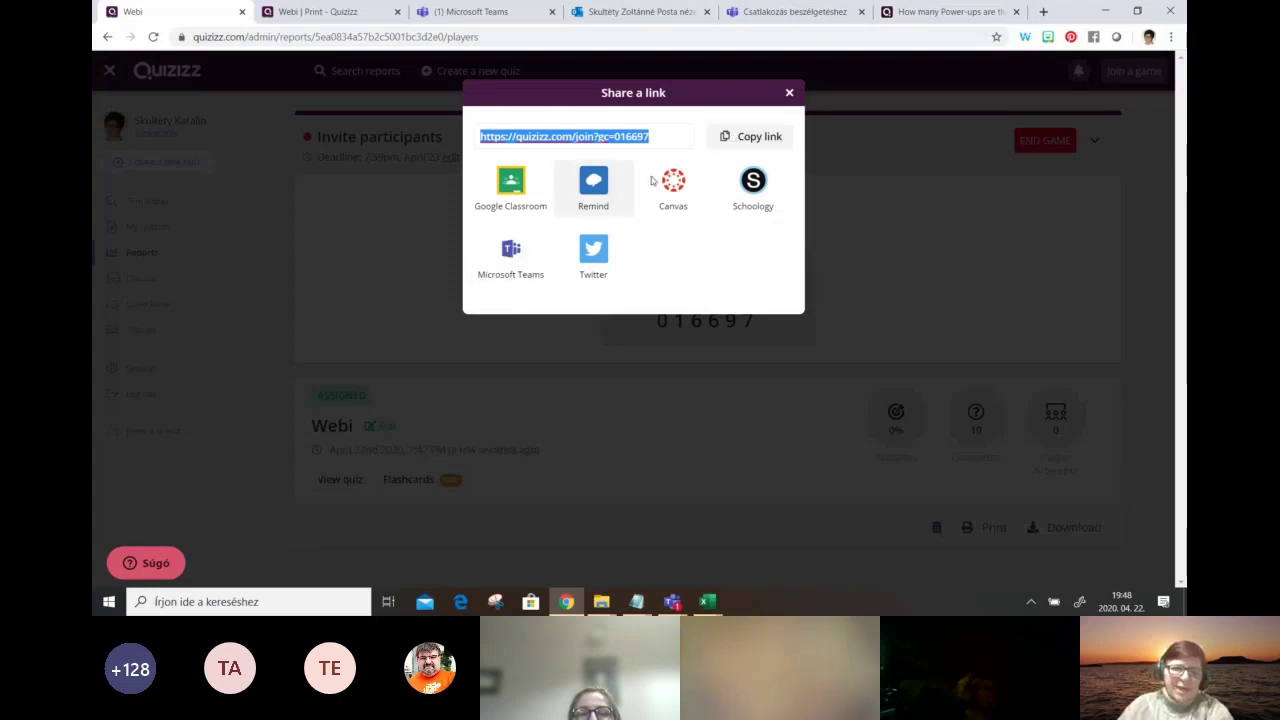
click(790, 94)
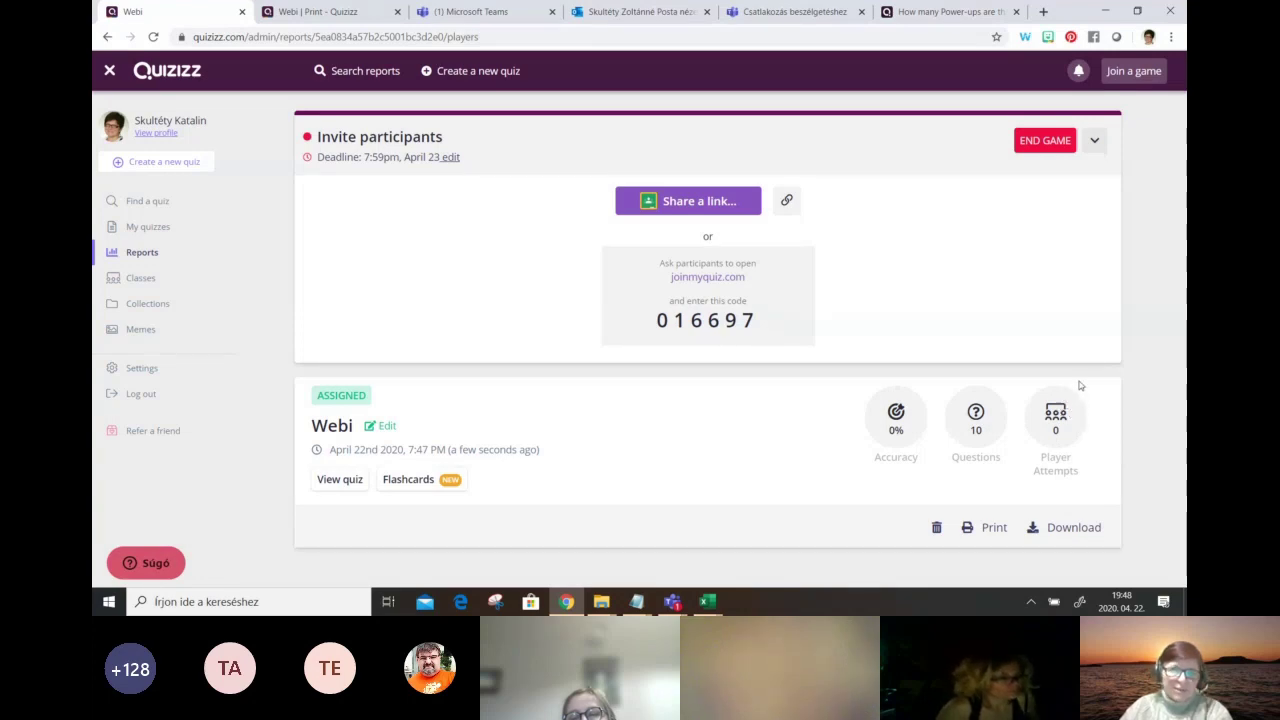
View the Webi quiz page from the homework report, and start the quiz's flashcards
click(341, 482)
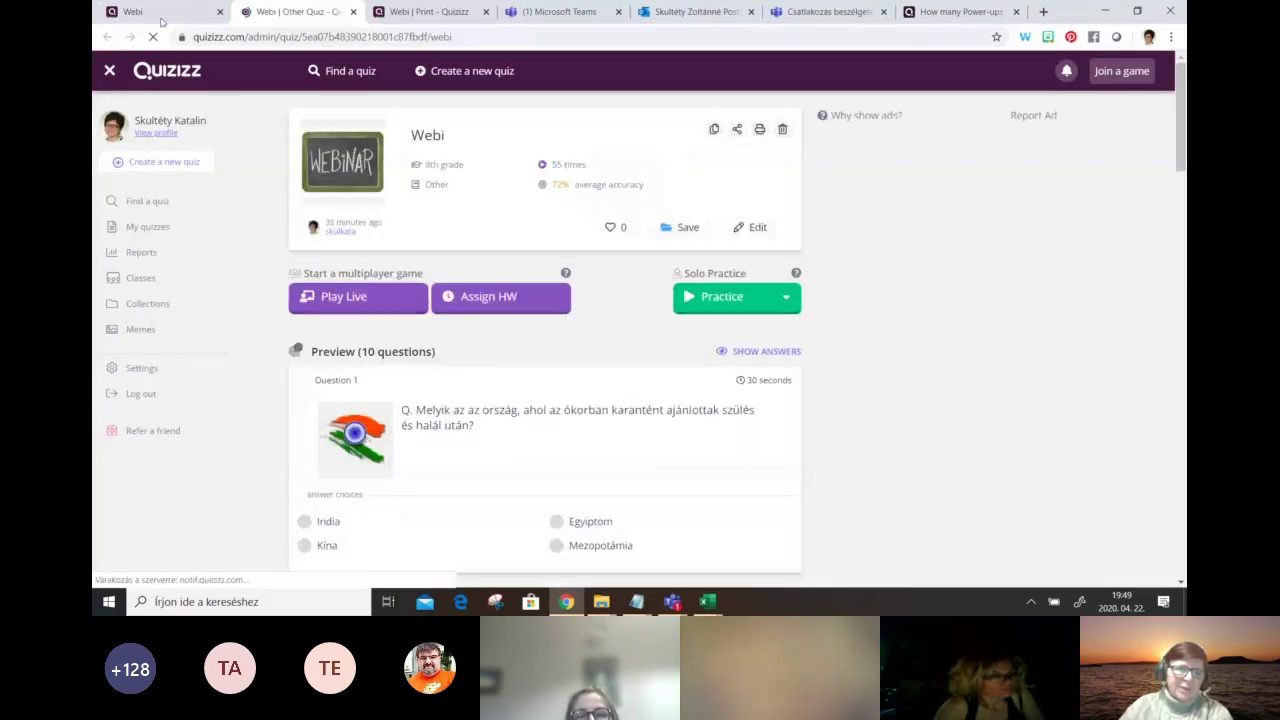
click(161, 14)
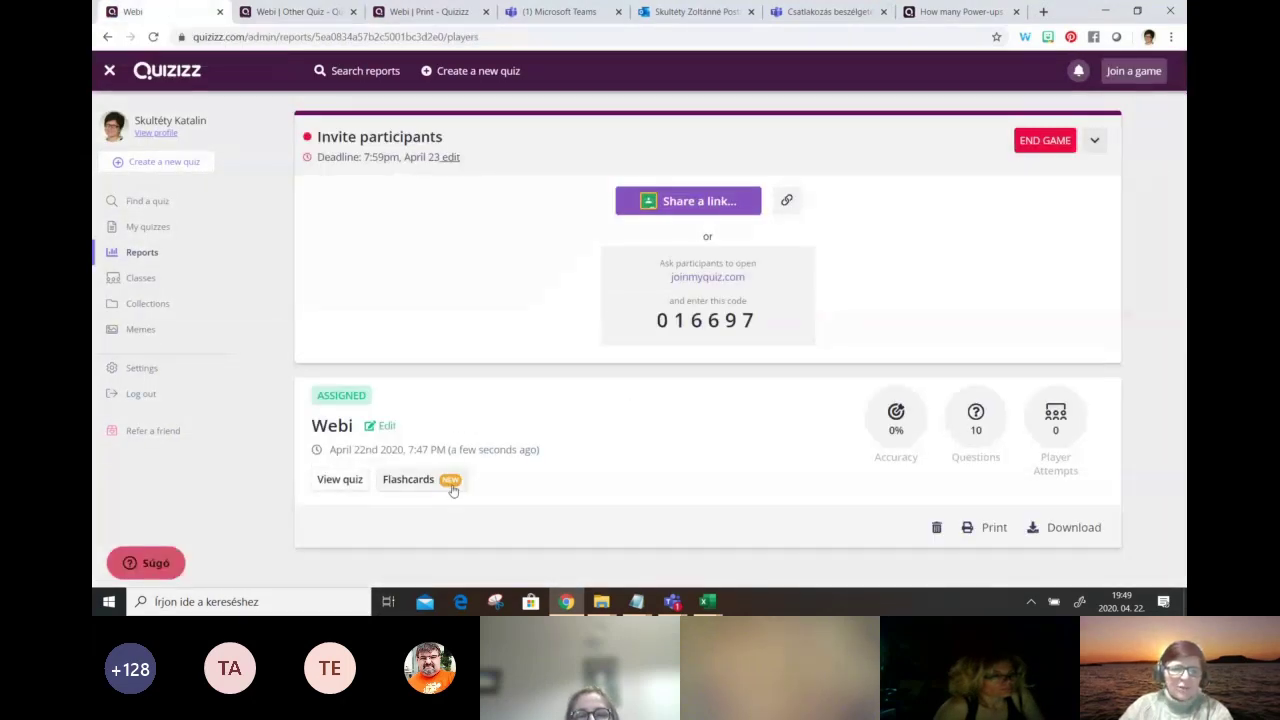
click(410, 480)
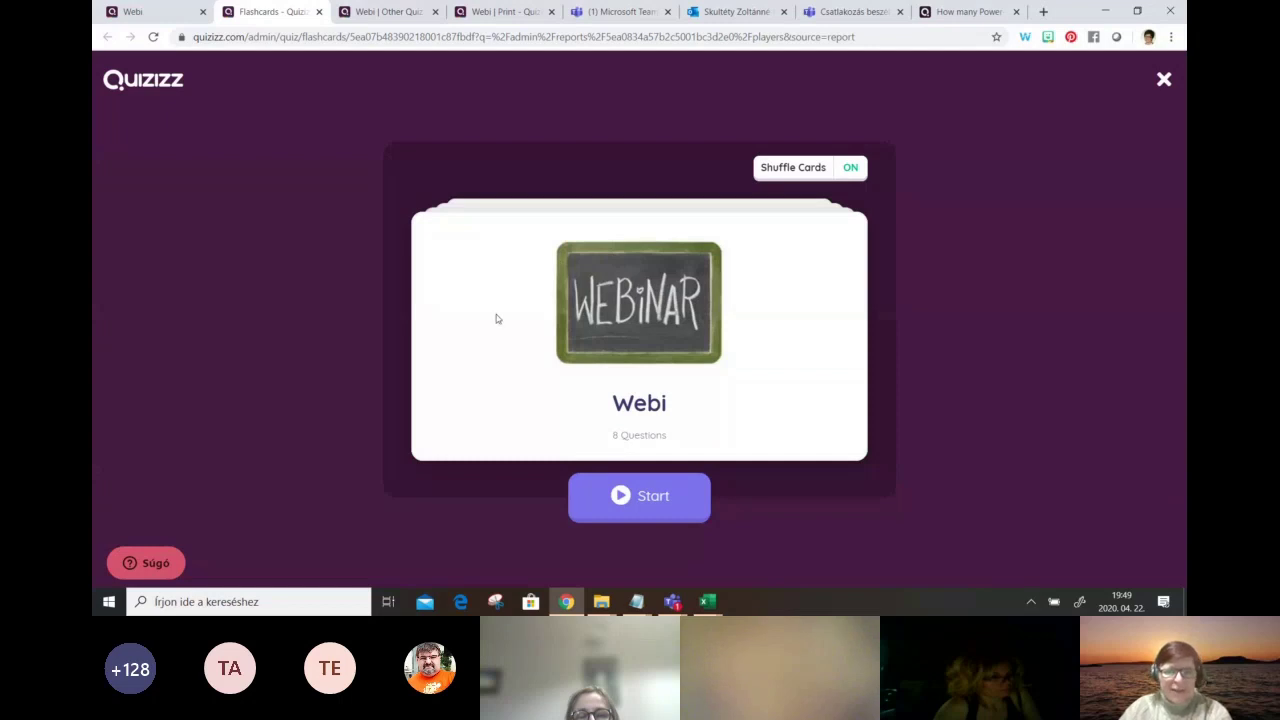
click(651, 501)
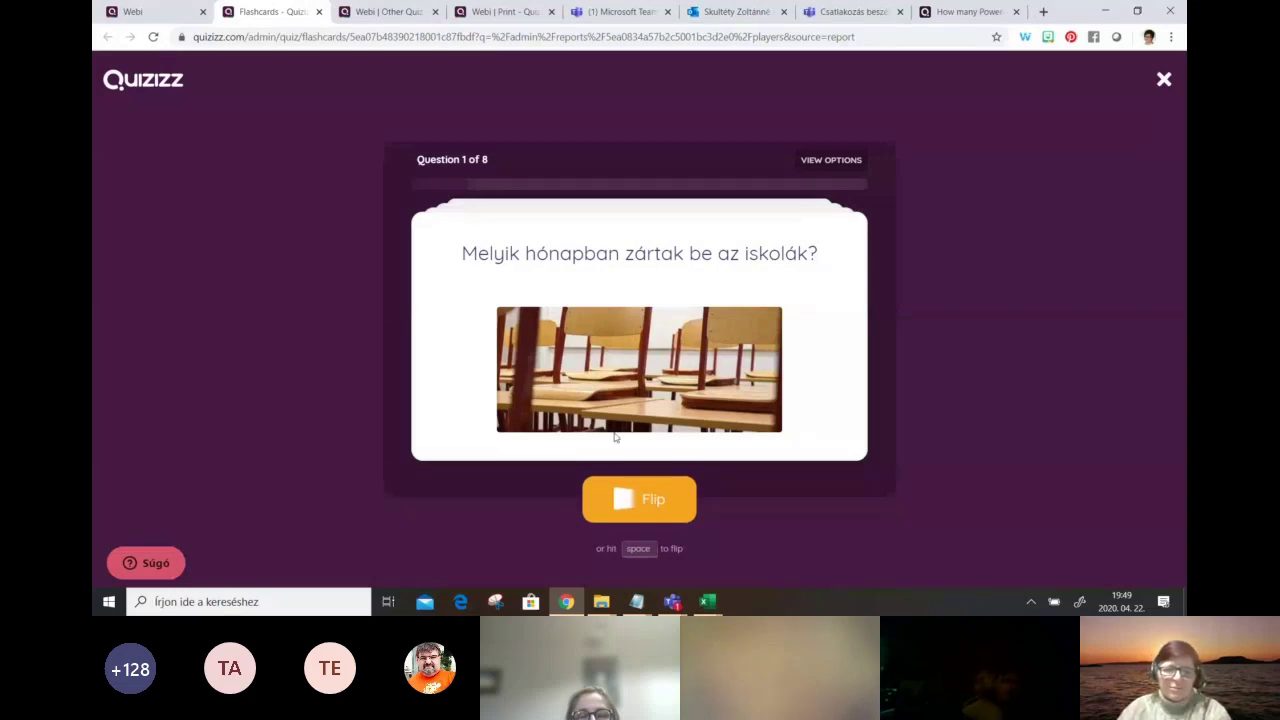
Flip through all eight Webi flashcards, marking each one as Got it
click(647, 508)
click(714, 506)
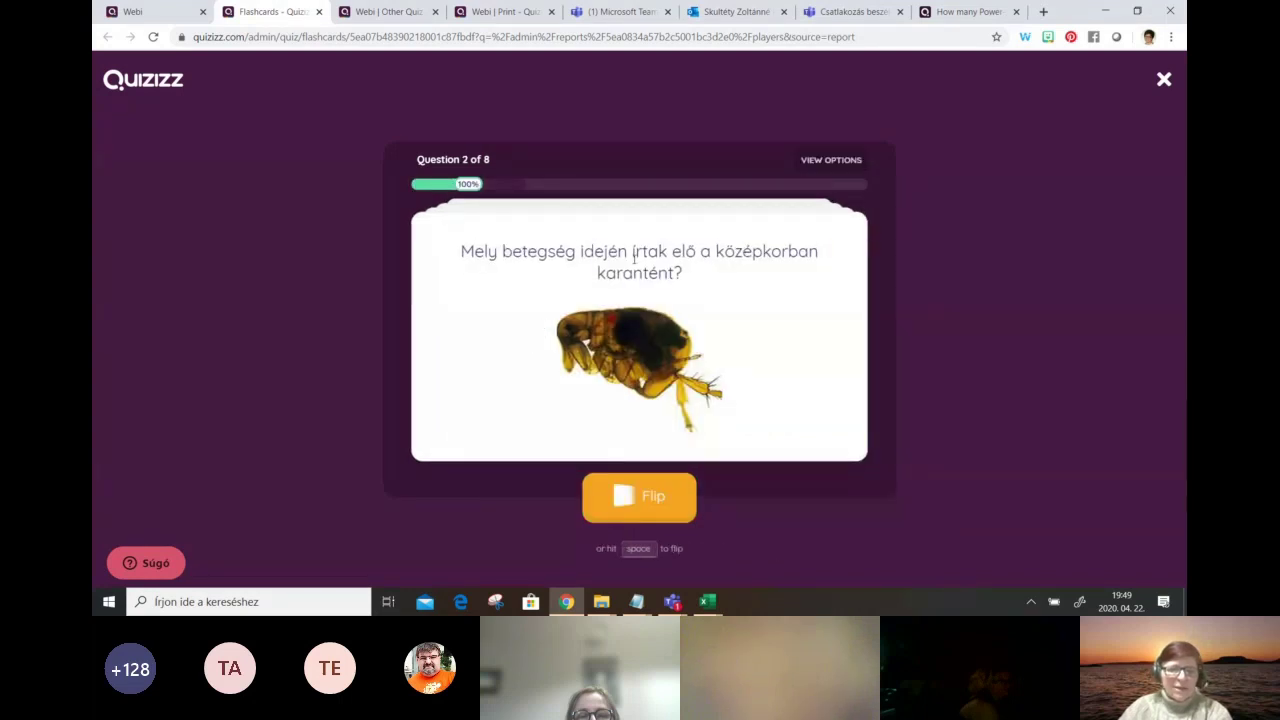
click(653, 500)
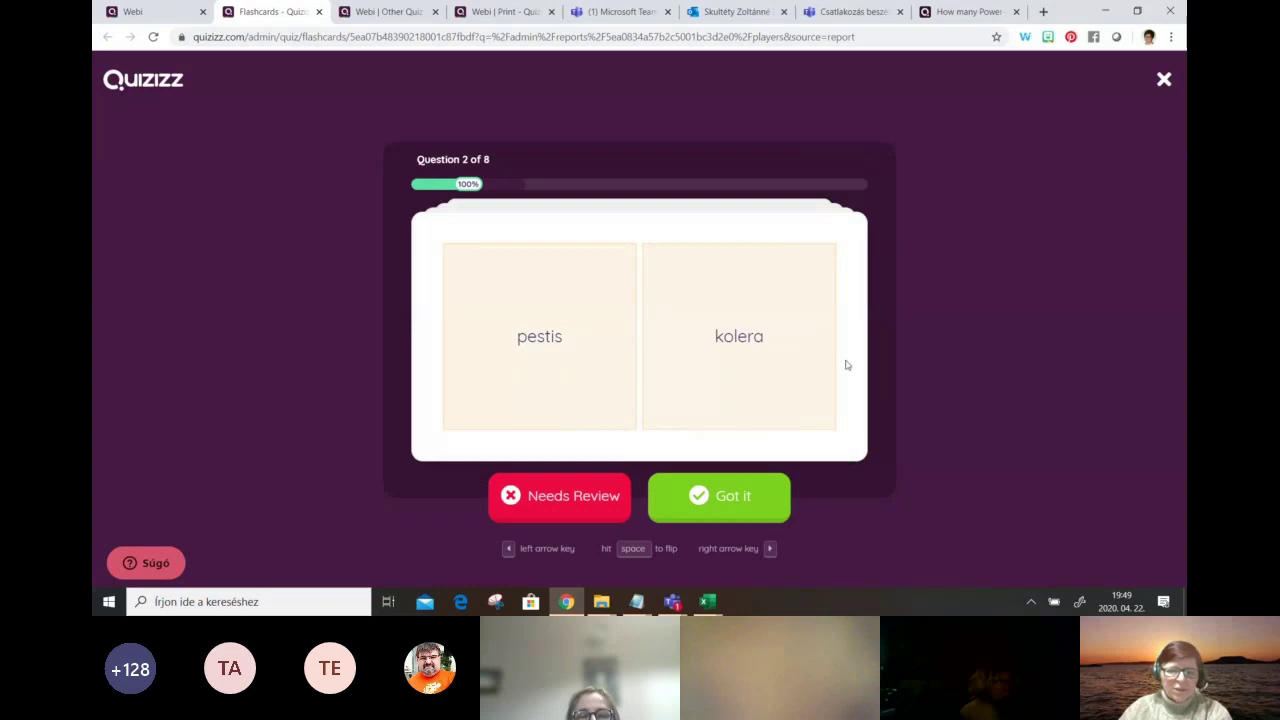
click(730, 500)
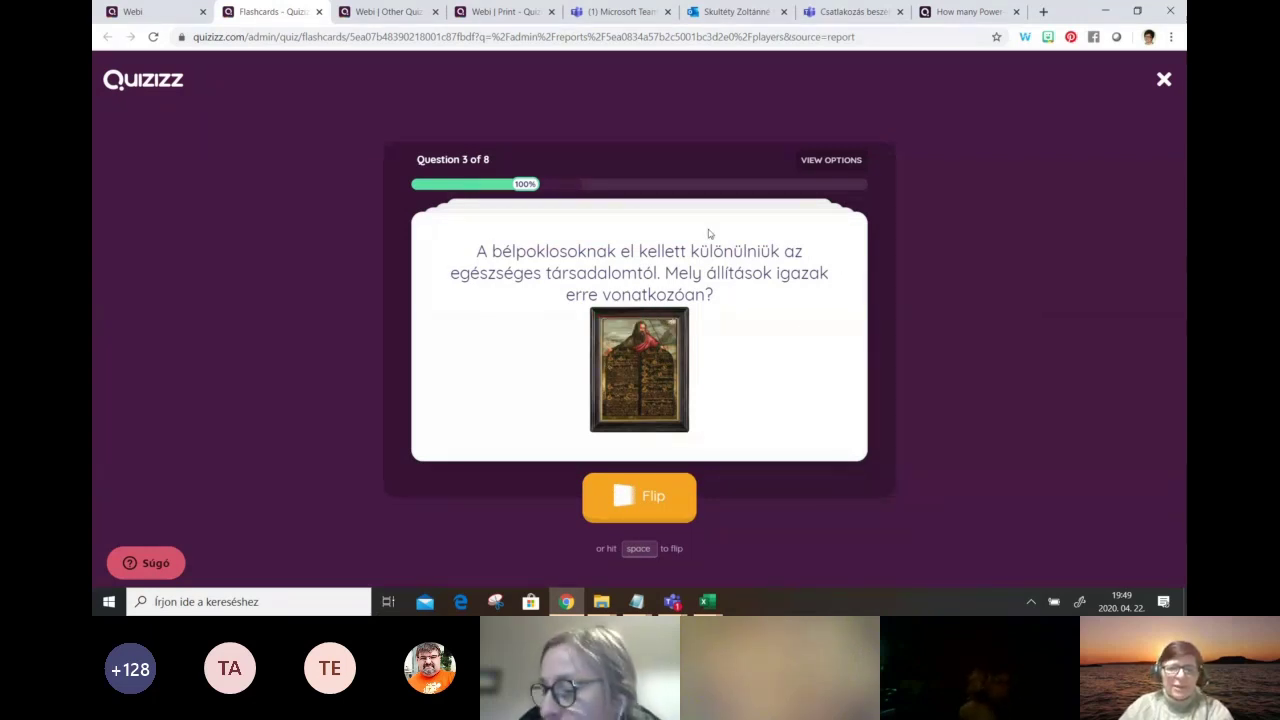
click(650, 509)
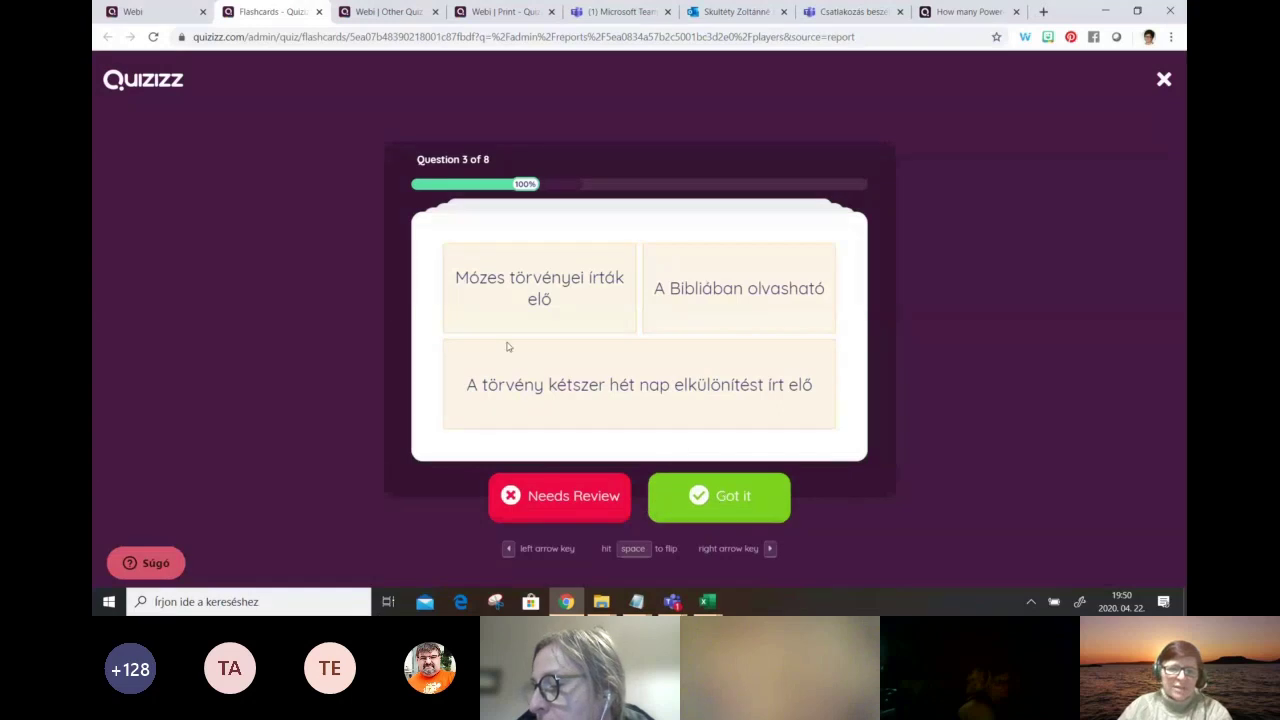
click(743, 509)
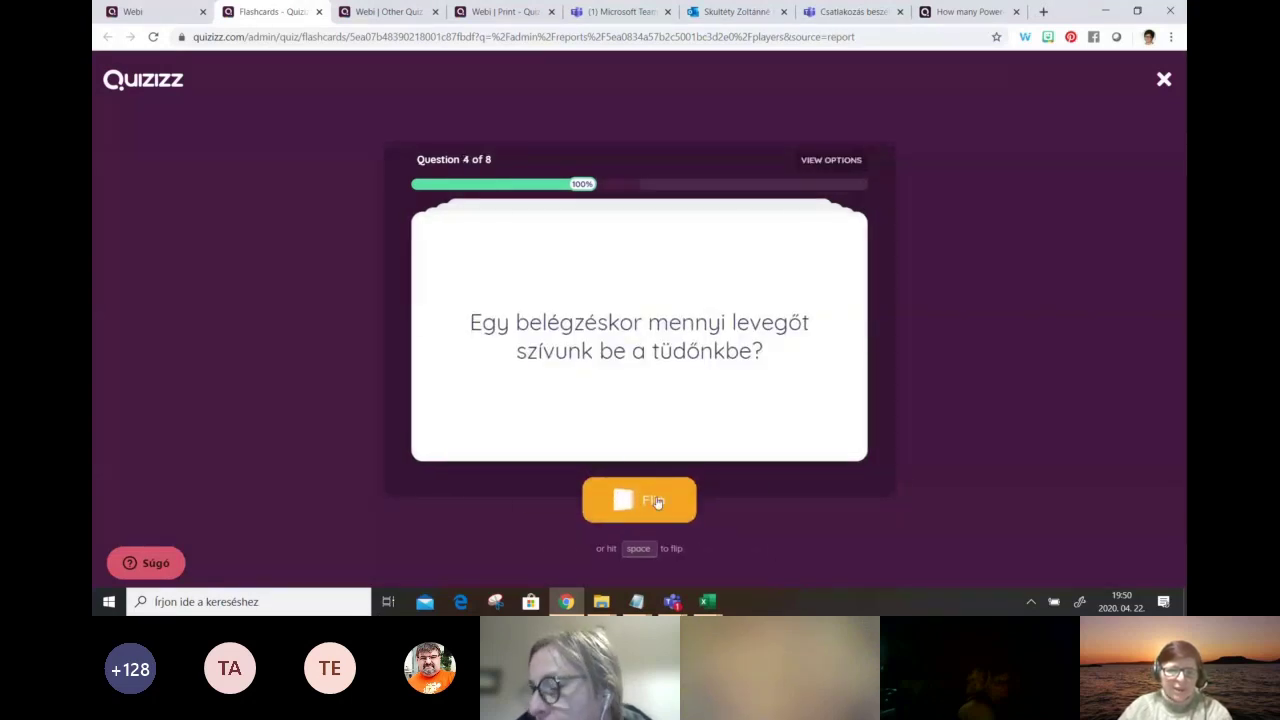
click(657, 503)
click(717, 505)
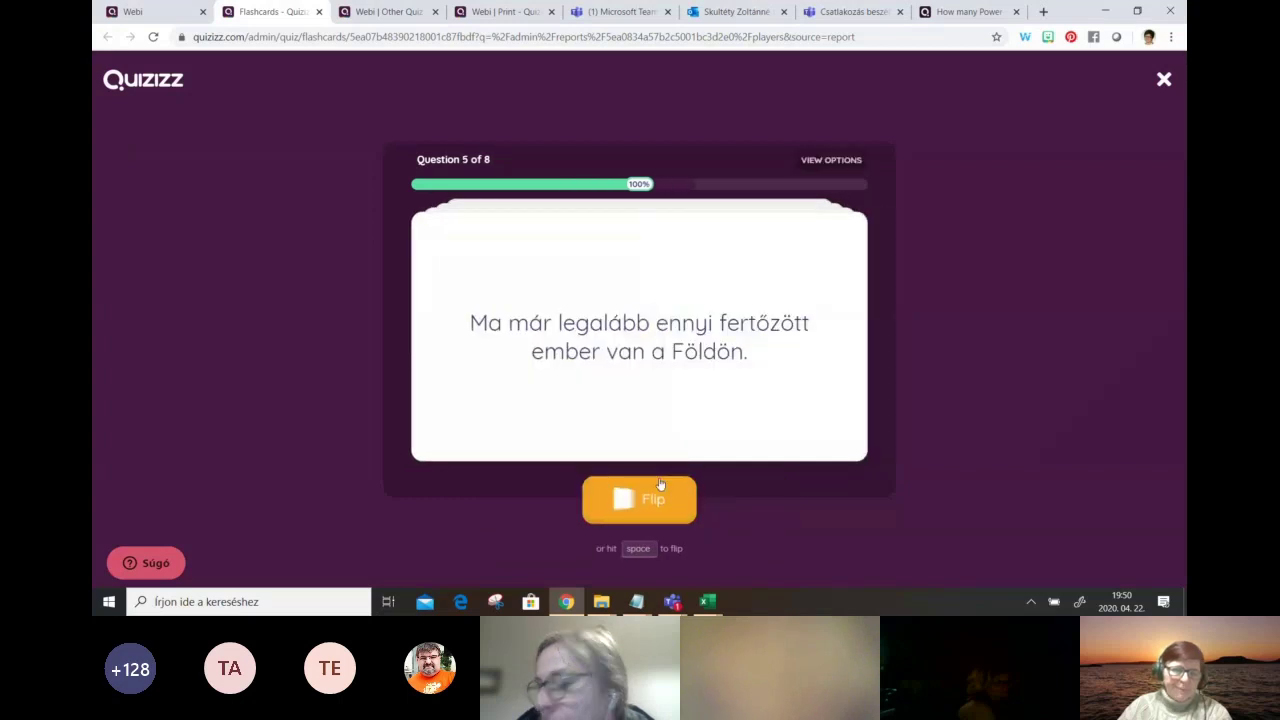
click(660, 497)
click(745, 515)
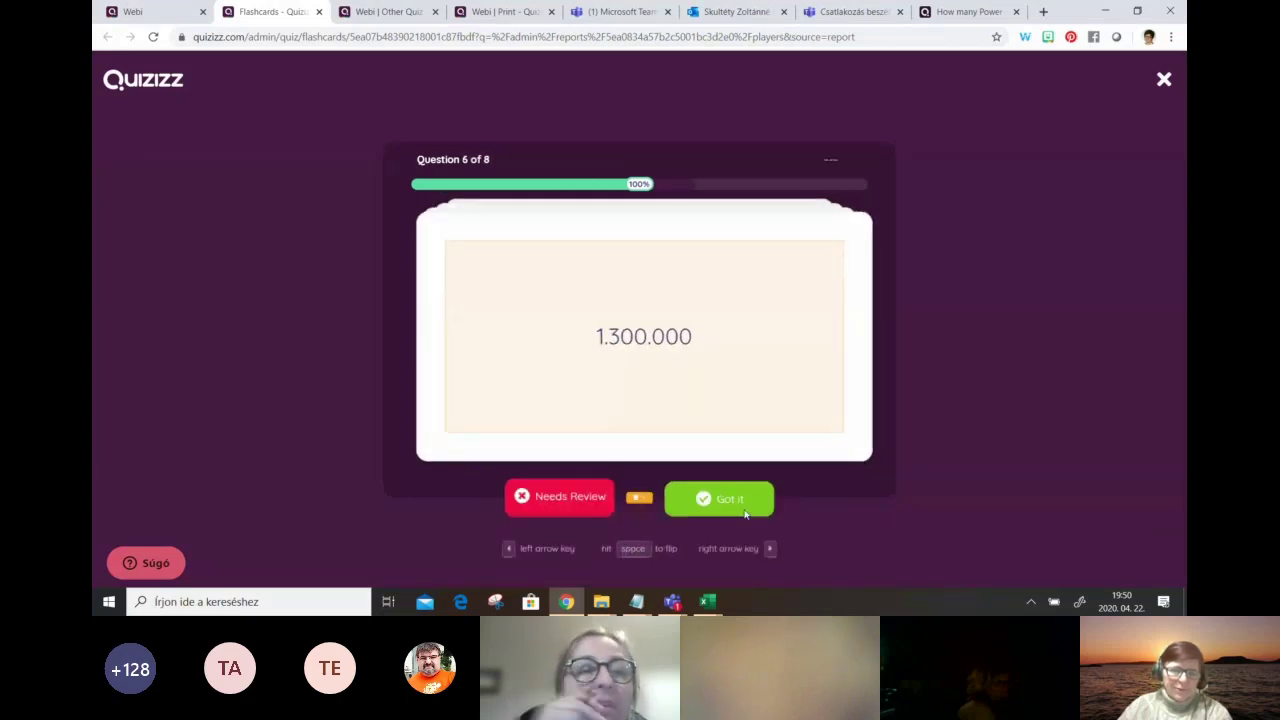
click(665, 500)
click(714, 505)
click(657, 500)
click(729, 503)
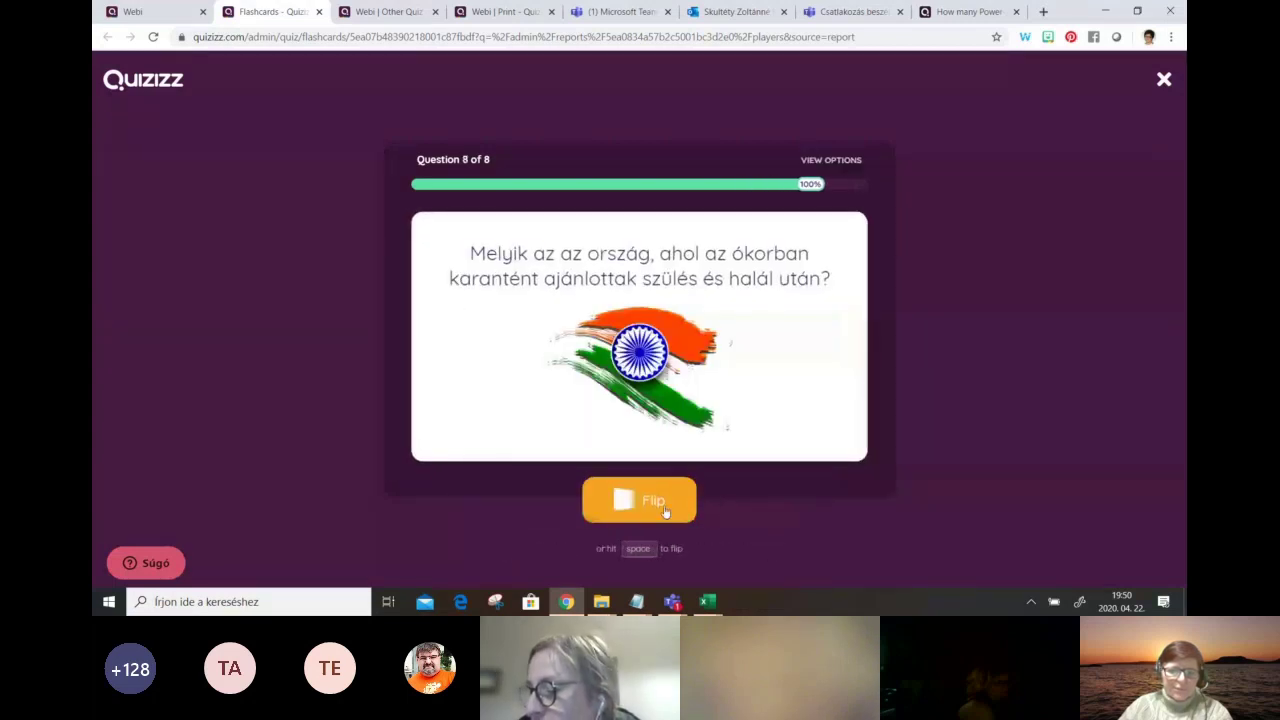
click(657, 500)
click(742, 514)
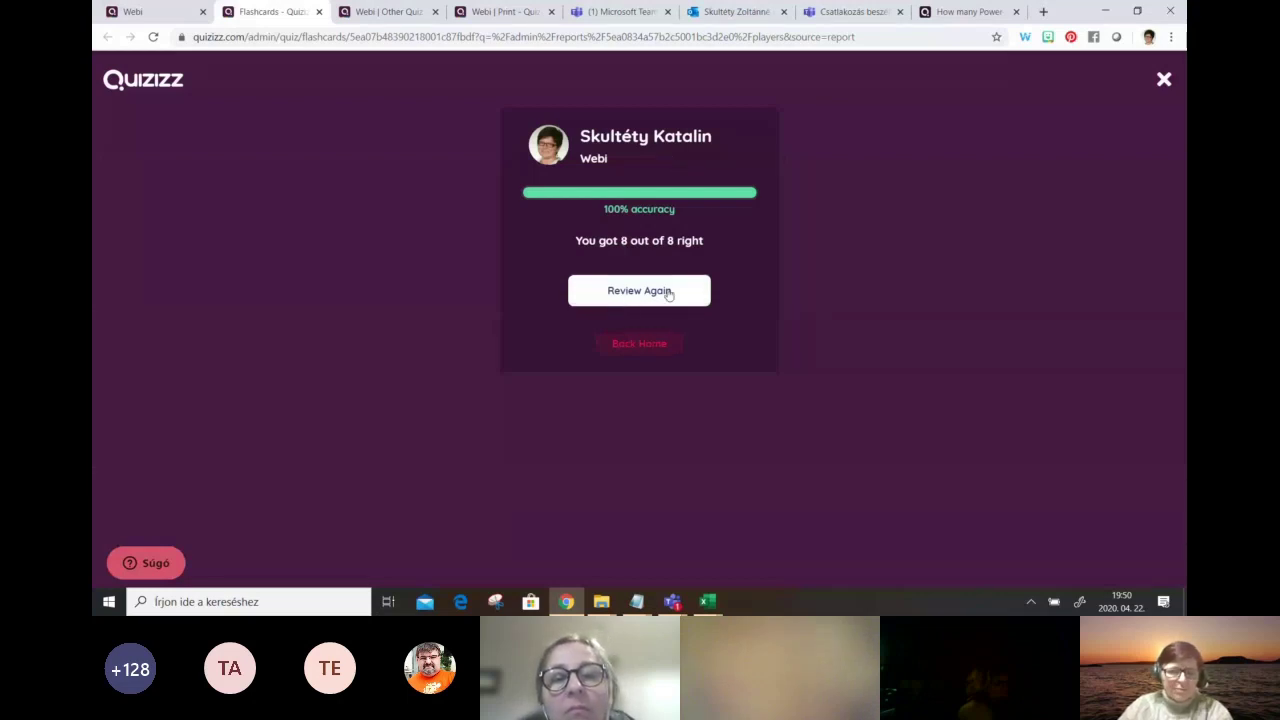
Leave the flashcard results for the homework report and end the Webi homework game
click(636, 347)
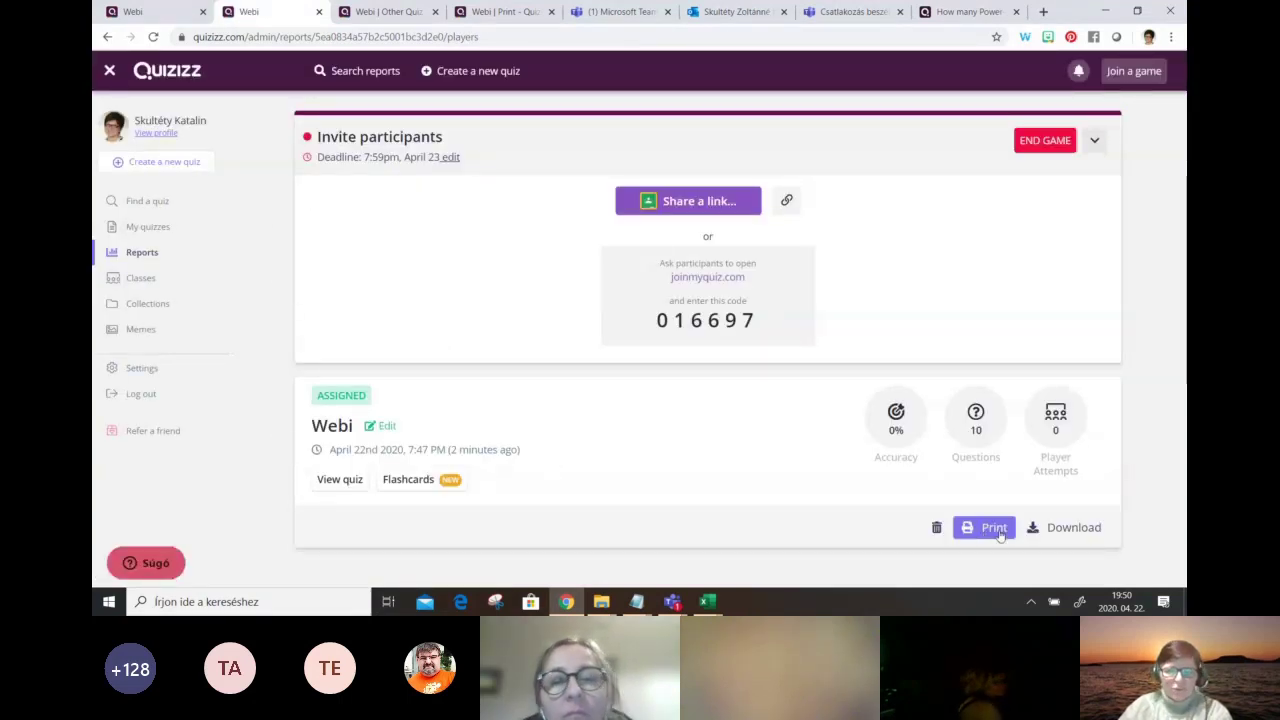
click(1050, 140)
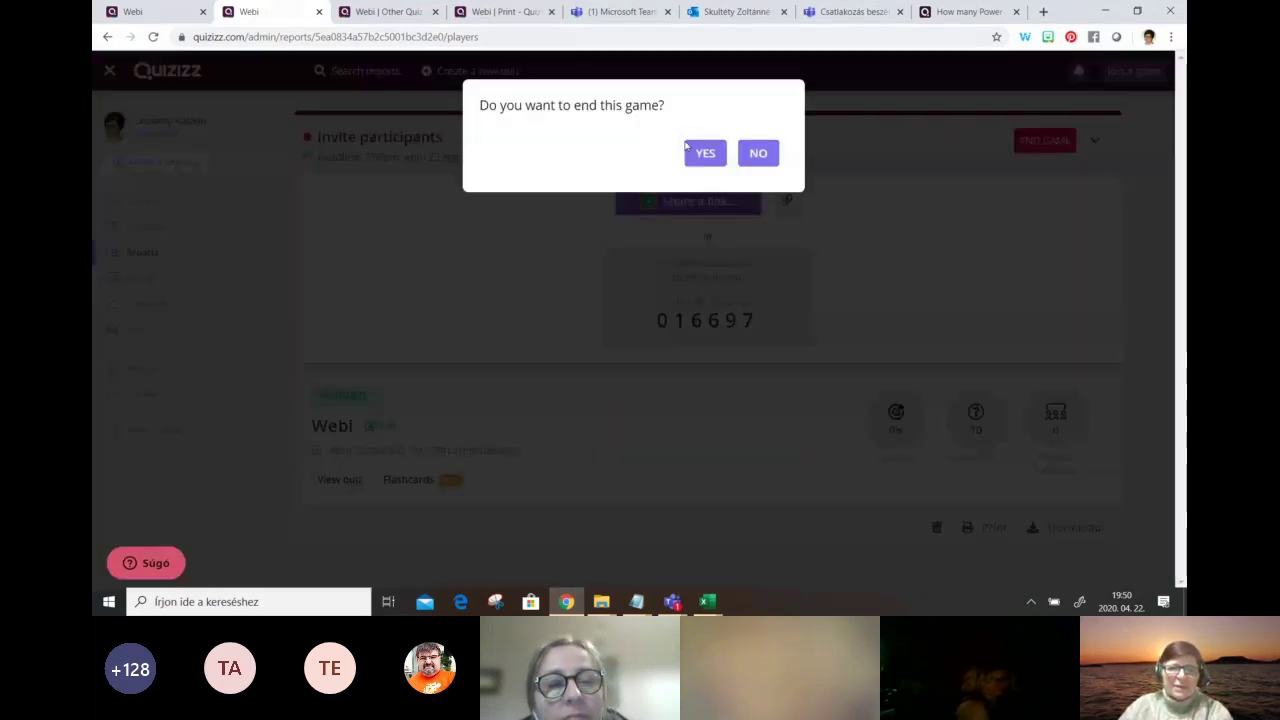
click(706, 155)
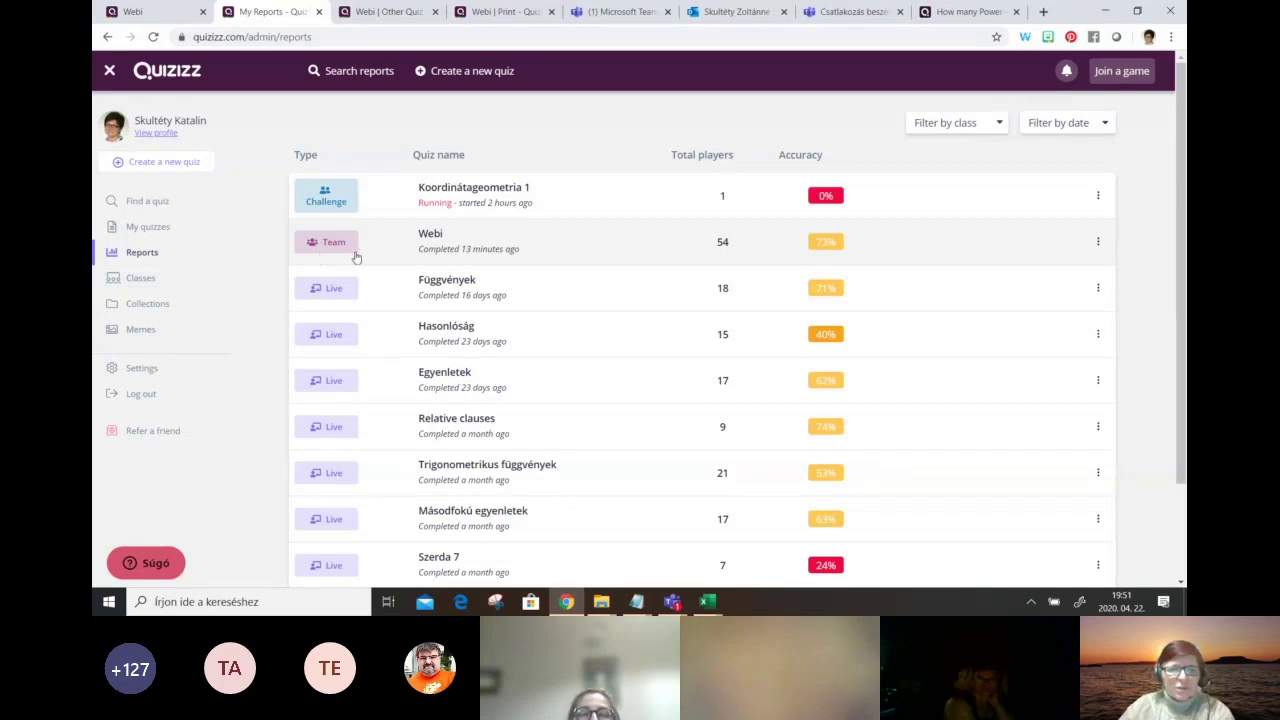
Open the report of the completed Webi team game and return to the list of reports
click(486, 247)
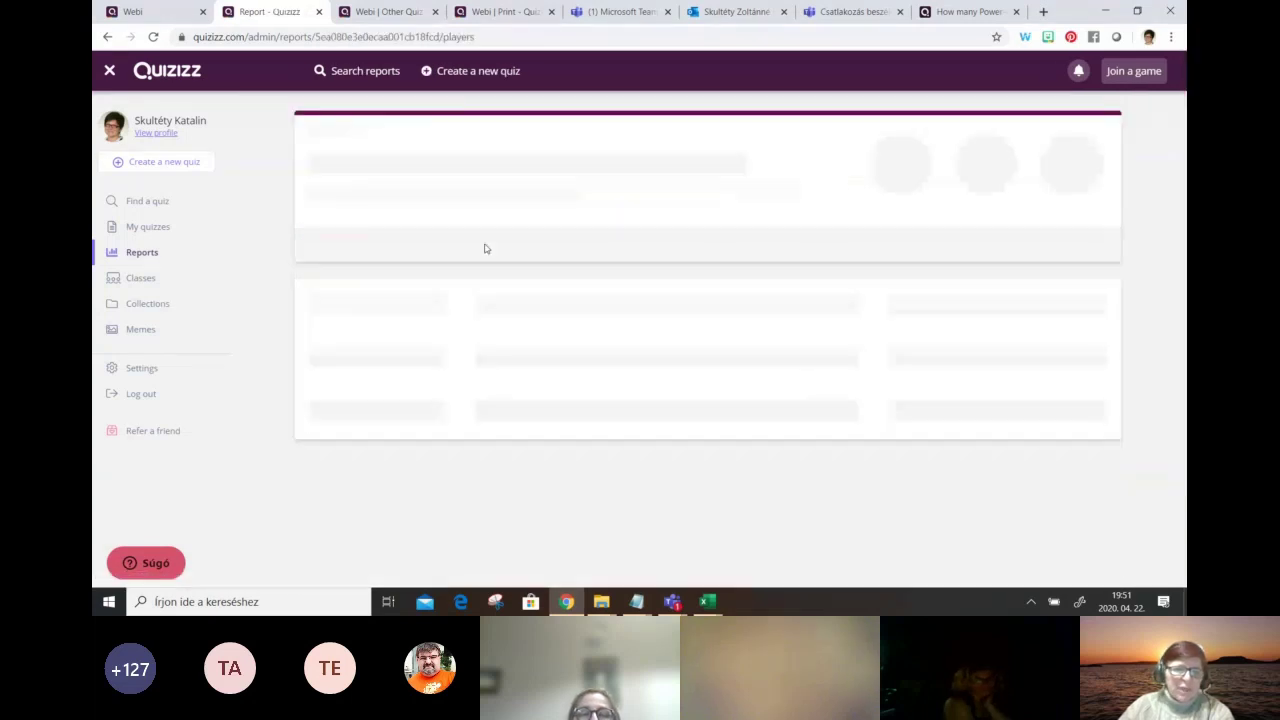
click(107, 36)
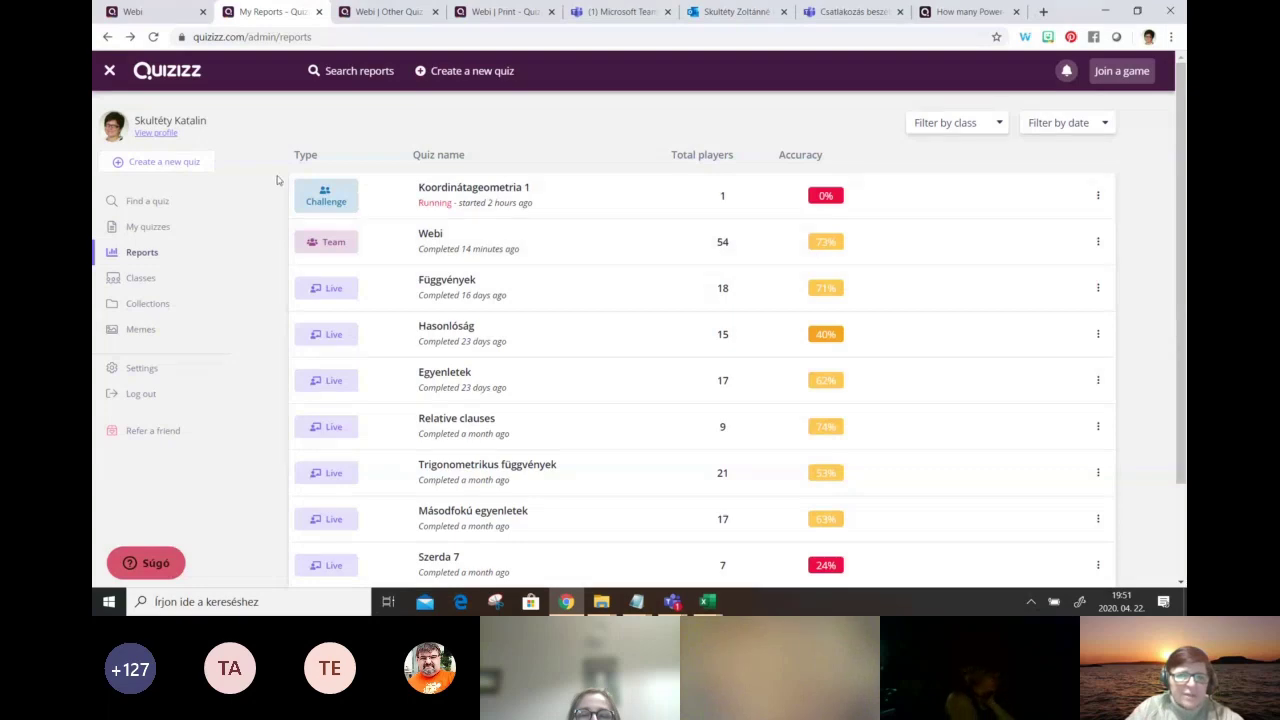
Open the Webi quiz from the teacher's own quizzes and launch its solo practice page
click(148, 227)
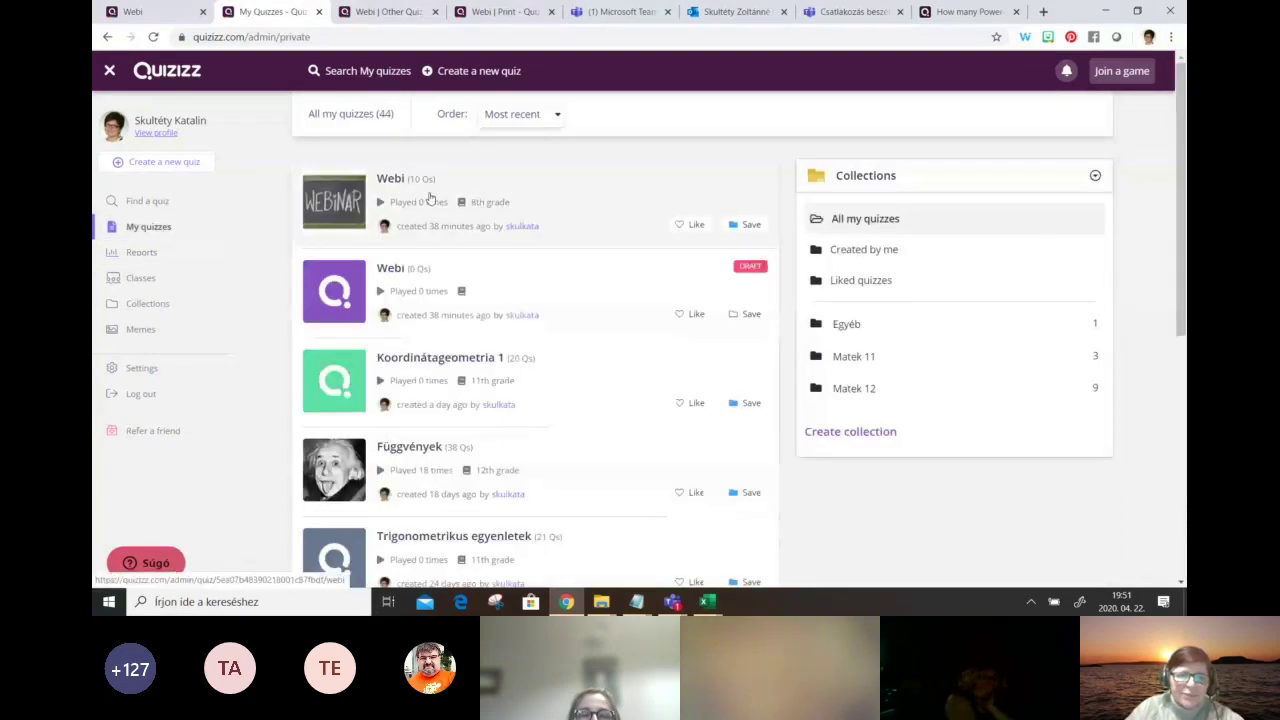
click(428, 196)
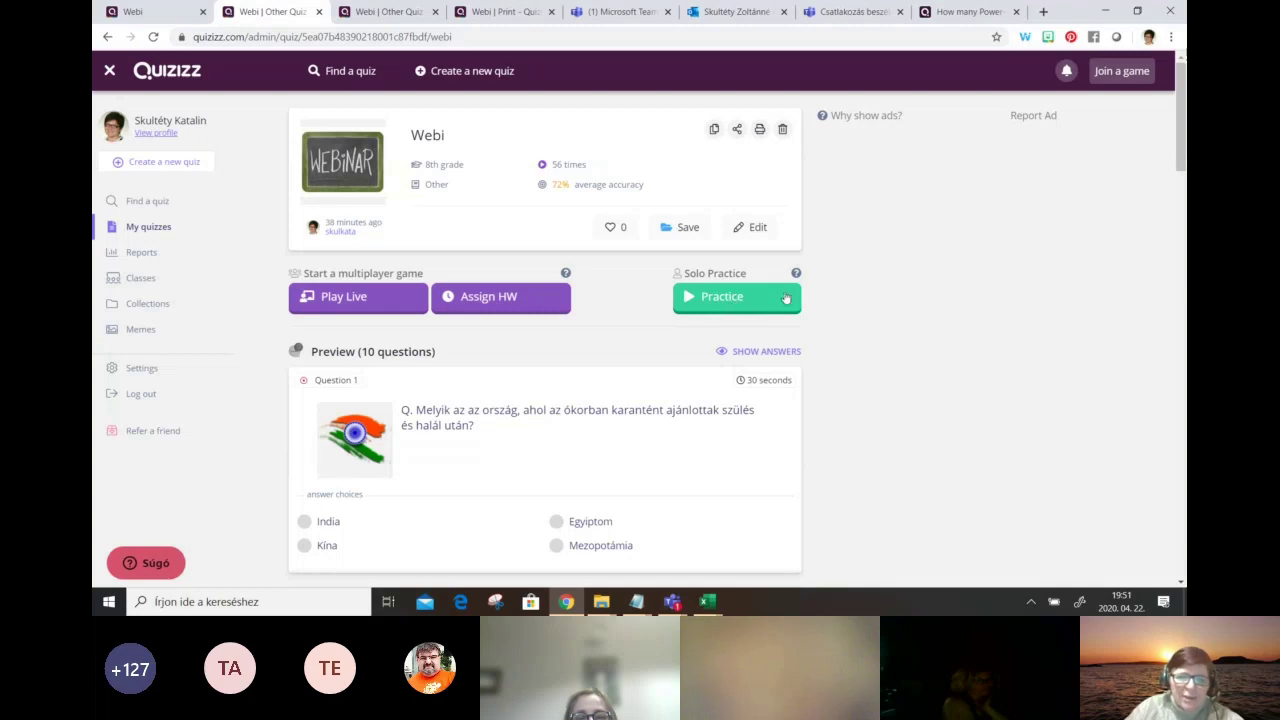
click(766, 298)
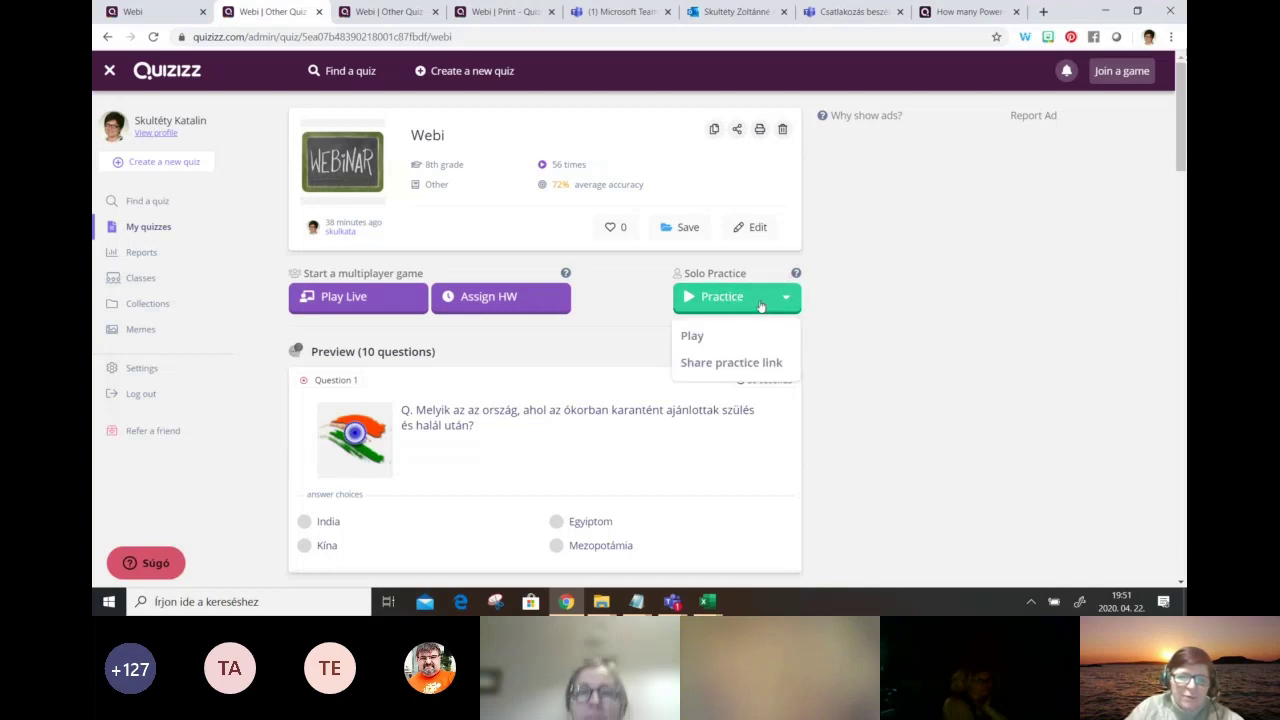
click(692, 338)
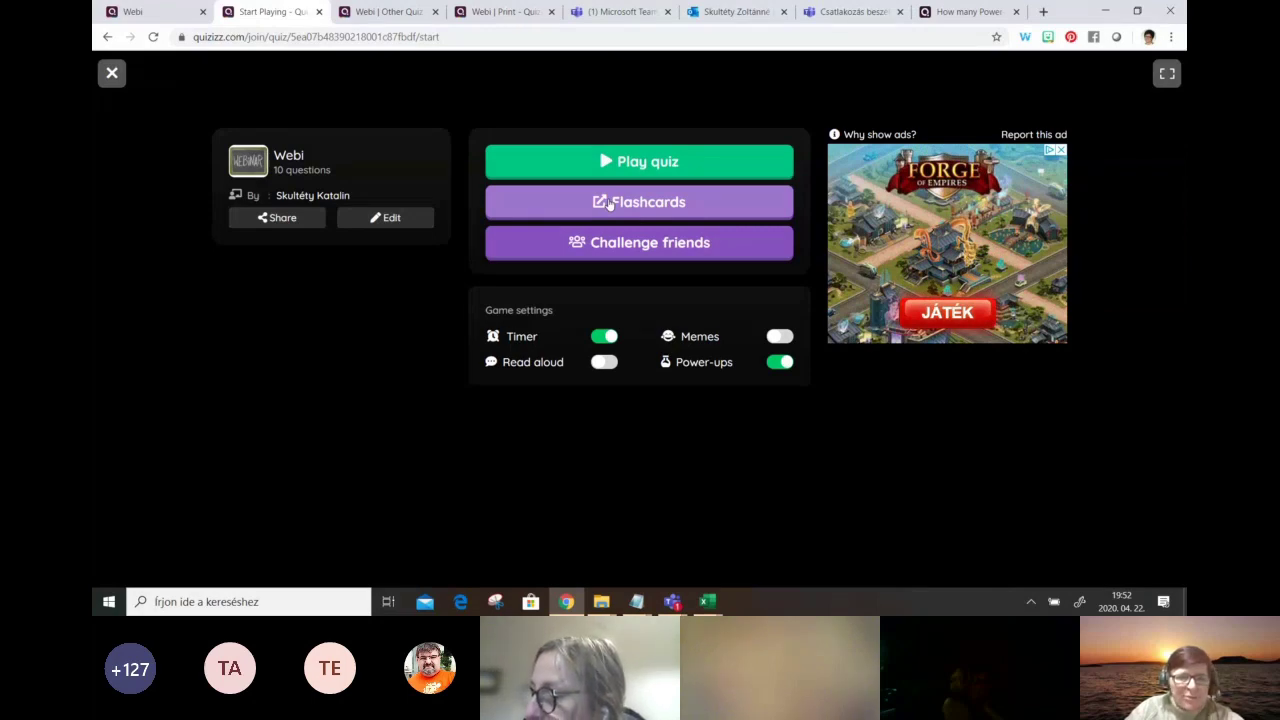
Create a Challenge friends game for the Webi quiz, view its waiting room and end the game
click(633, 249)
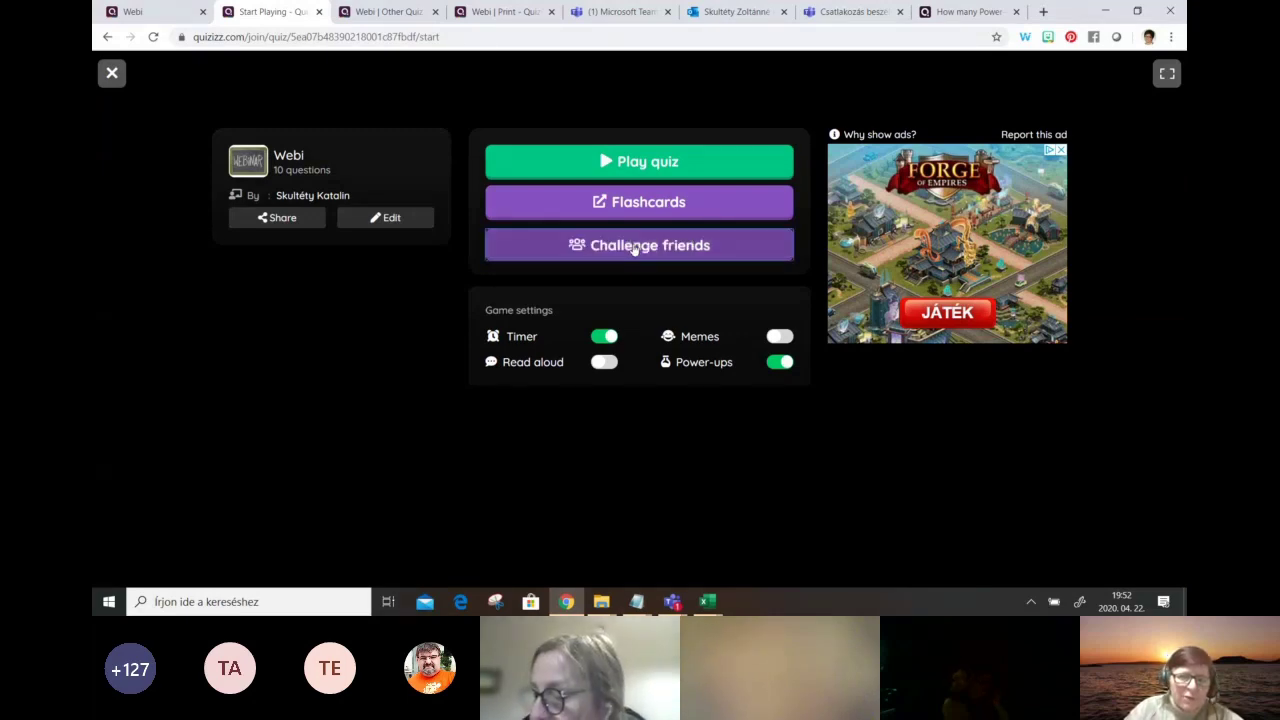
click(624, 231)
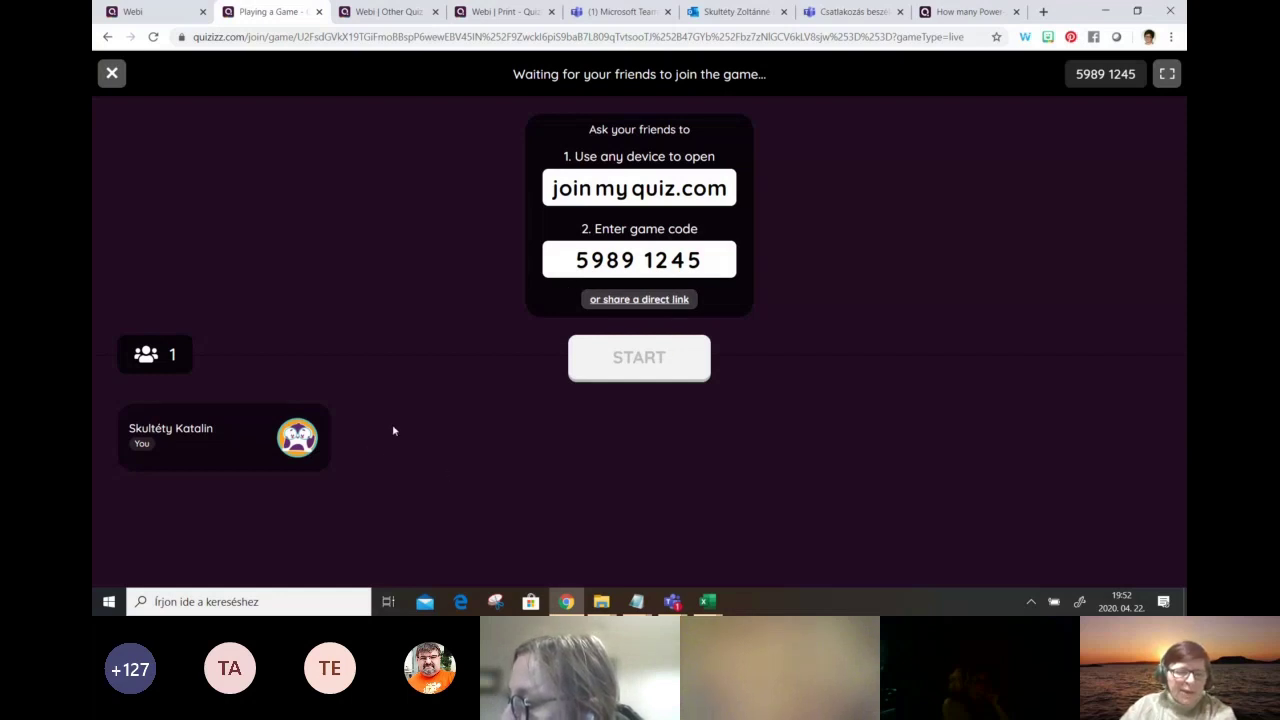
click(112, 74)
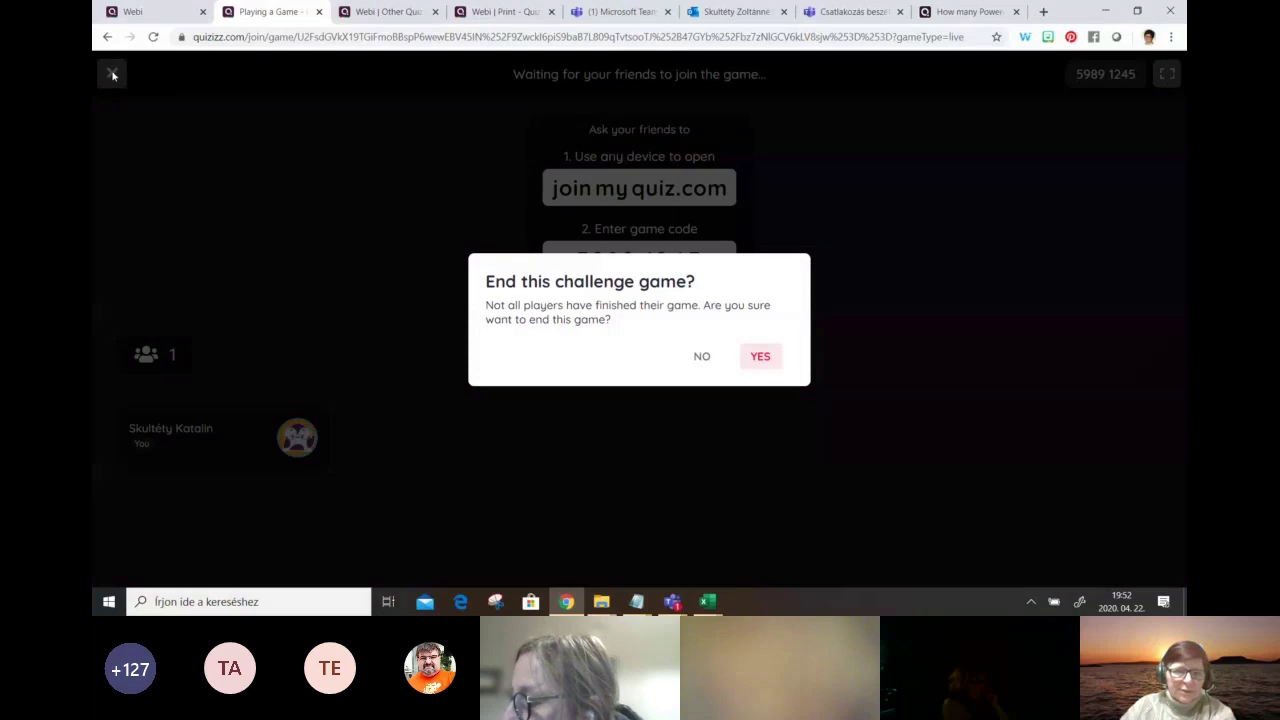
click(761, 358)
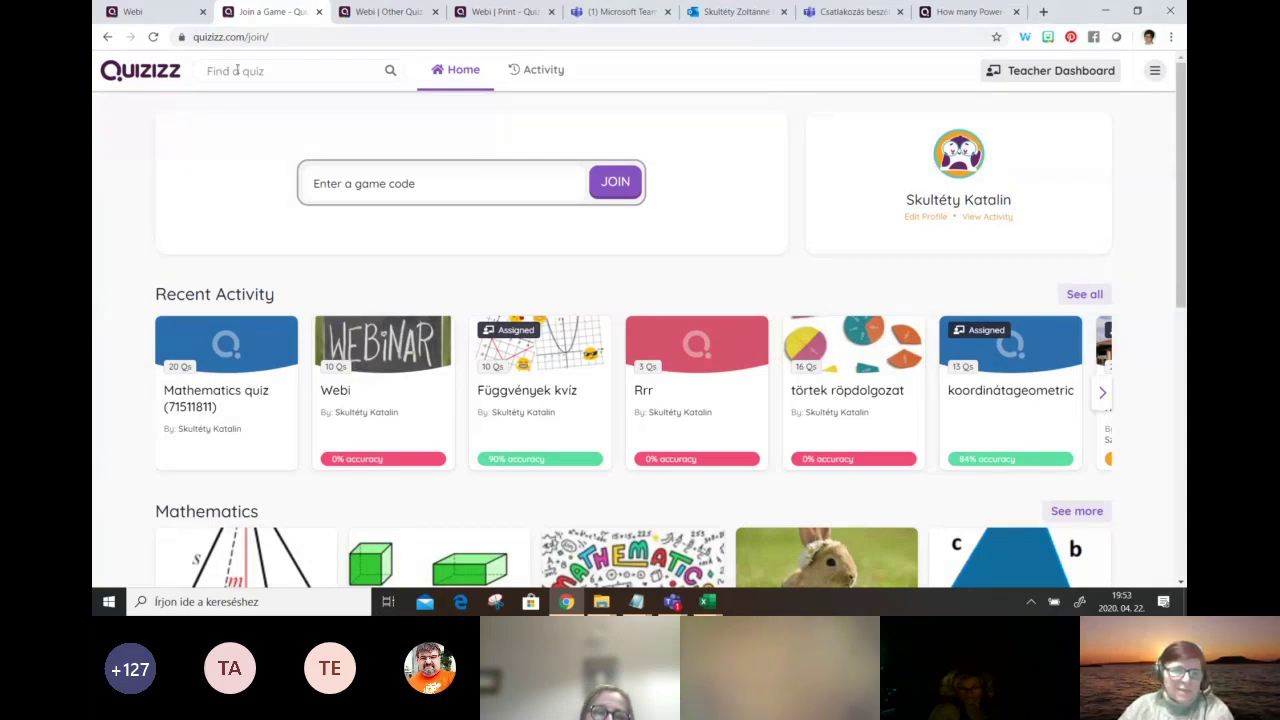
Return to the teacher dashboard, reopen the Webi quiz and share its practice link
click(1057, 75)
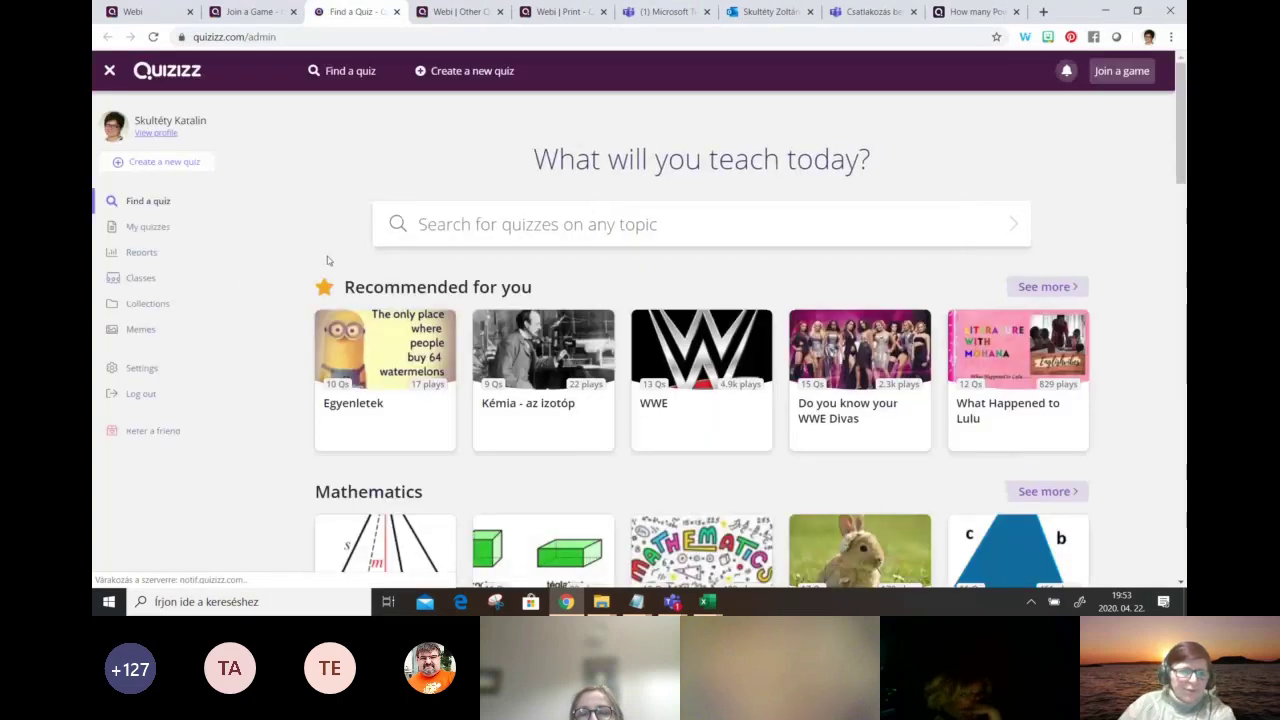
click(148, 235)
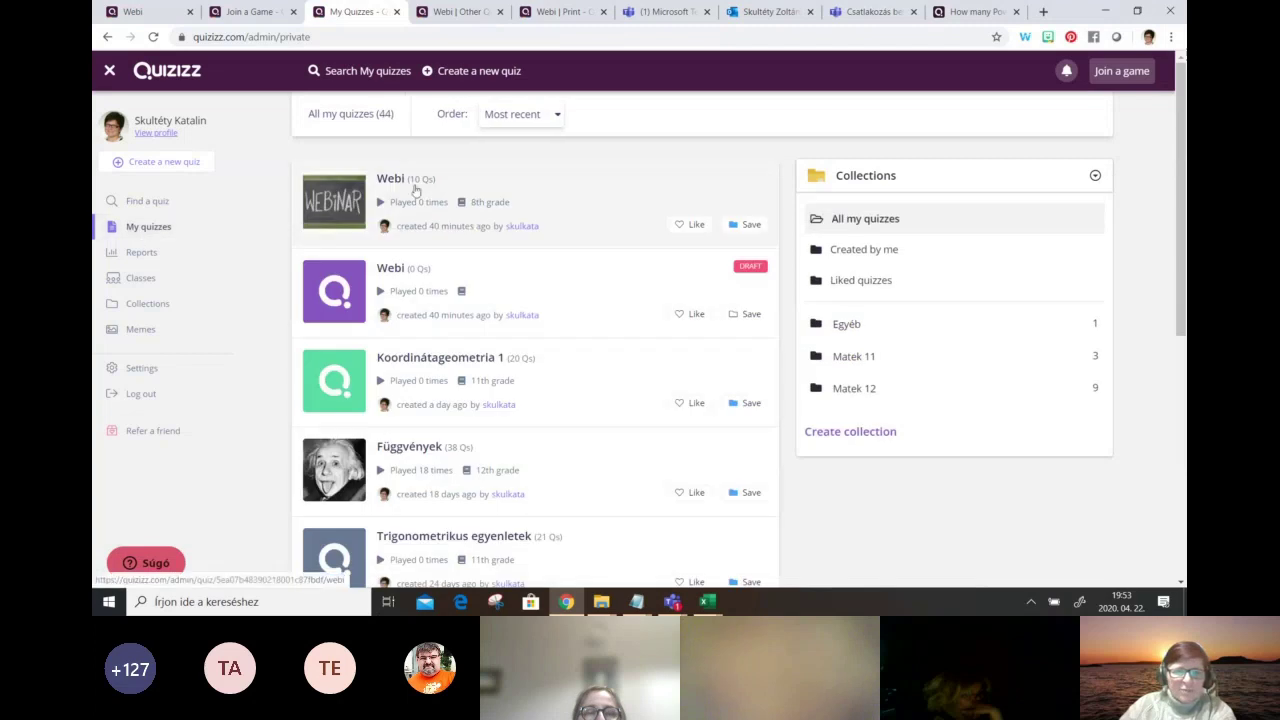
click(416, 188)
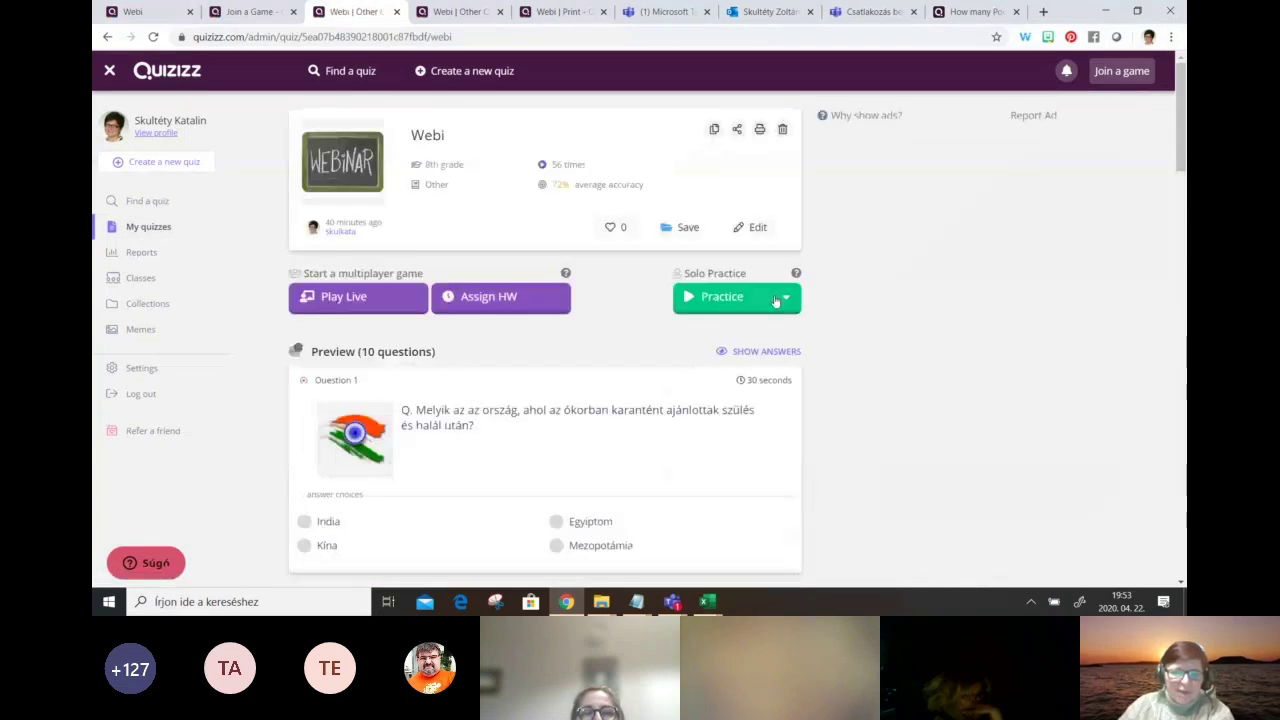
click(784, 298)
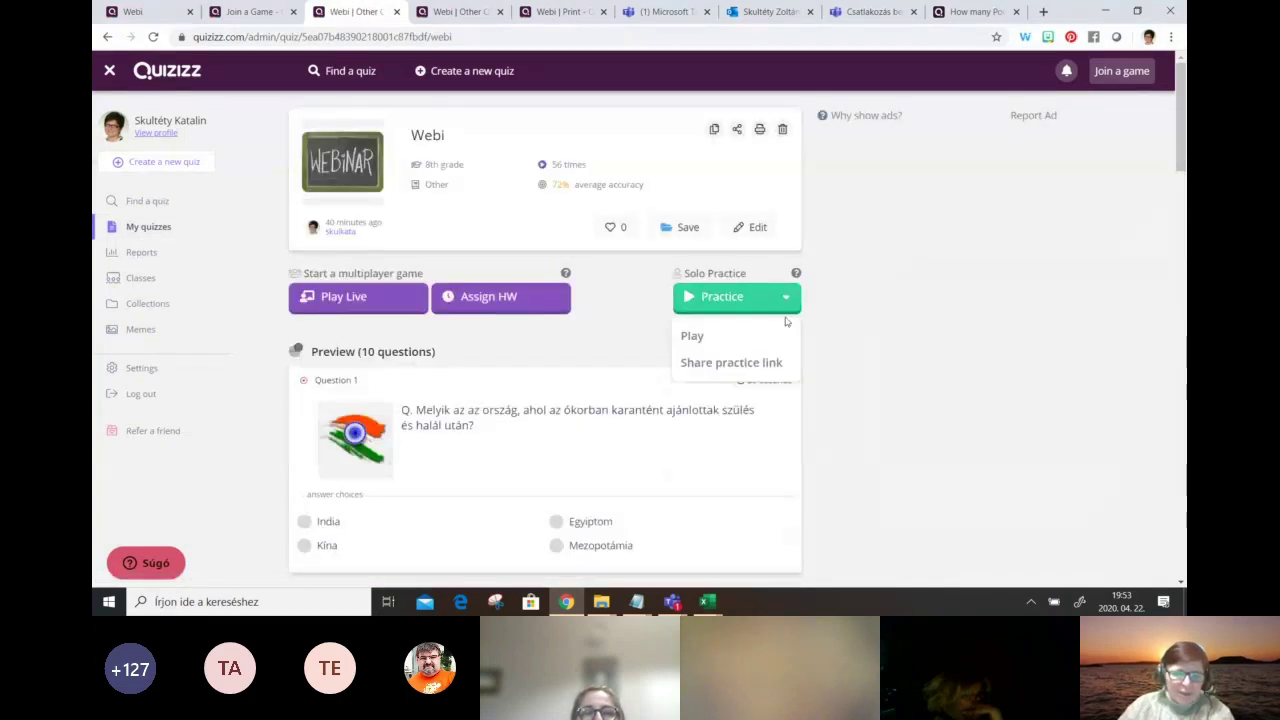
click(740, 363)
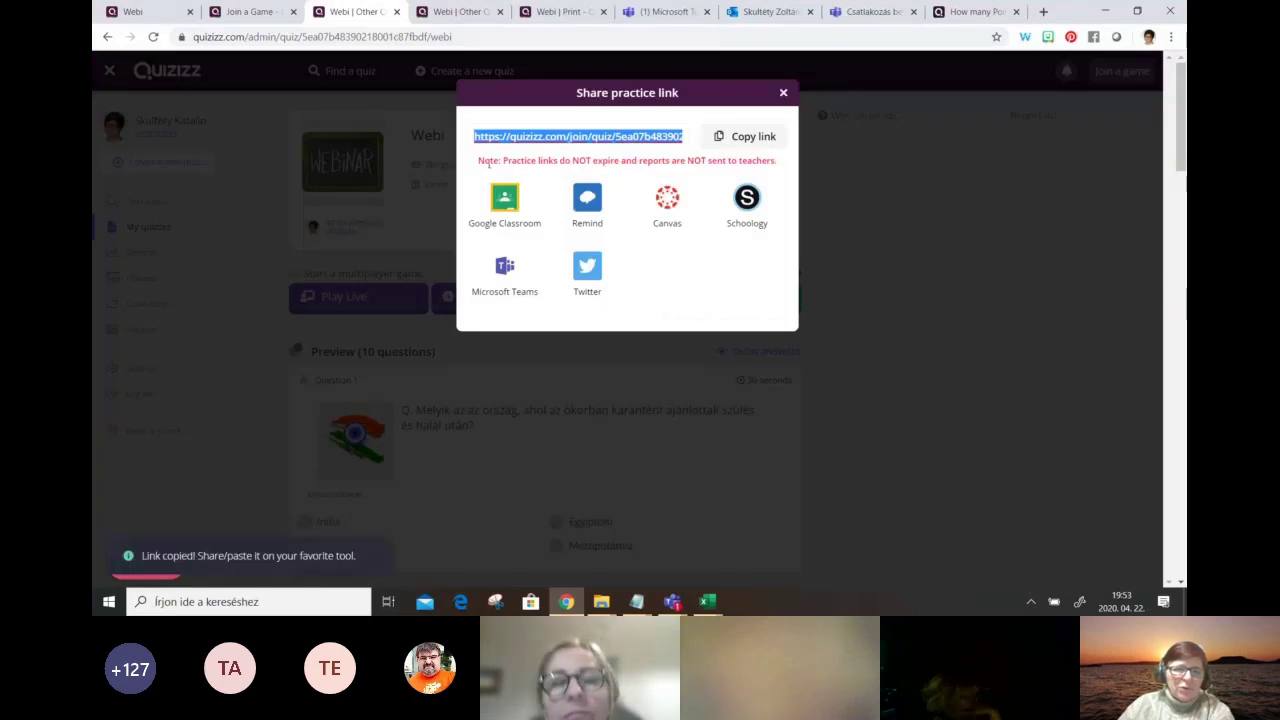